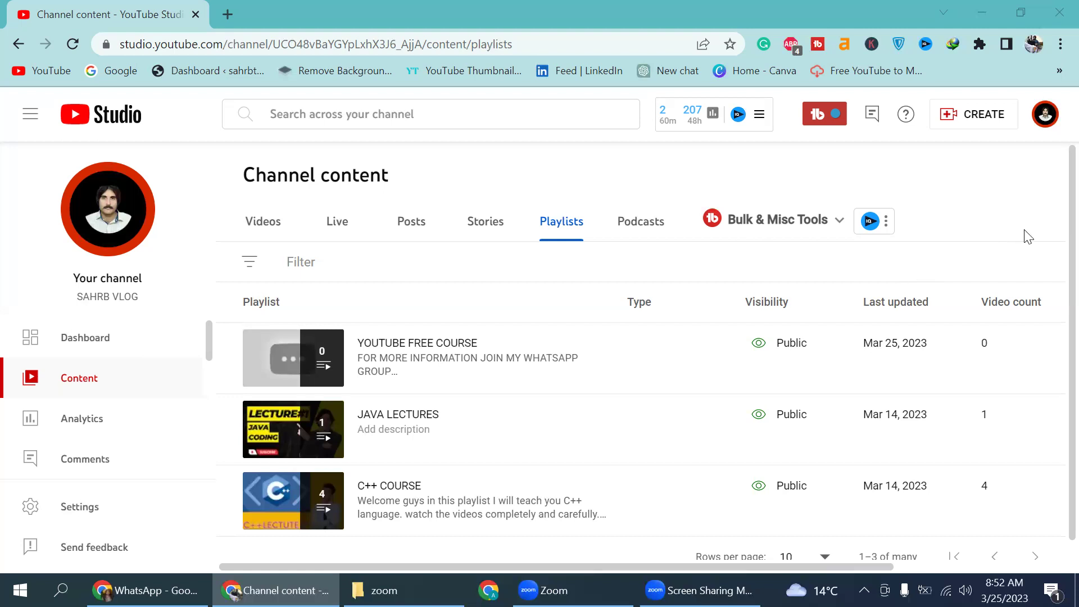
# Step: Upload 'First video' from Documents > Zoom > 2023-03-25 08.32.16 via Create > Upload videos
pyautogui.click(962, 120)
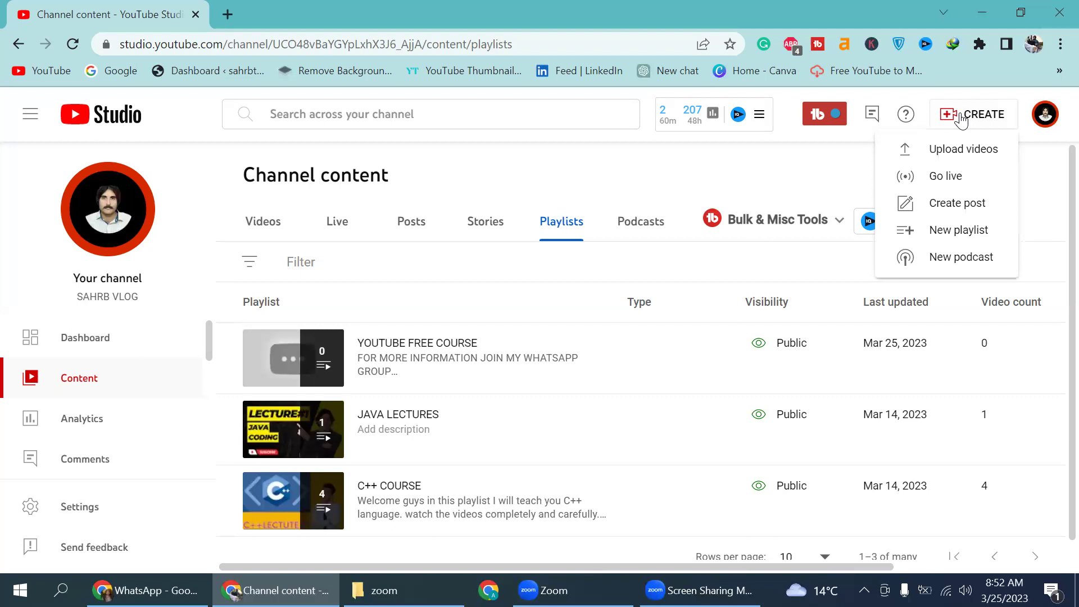
pyautogui.click(949, 154)
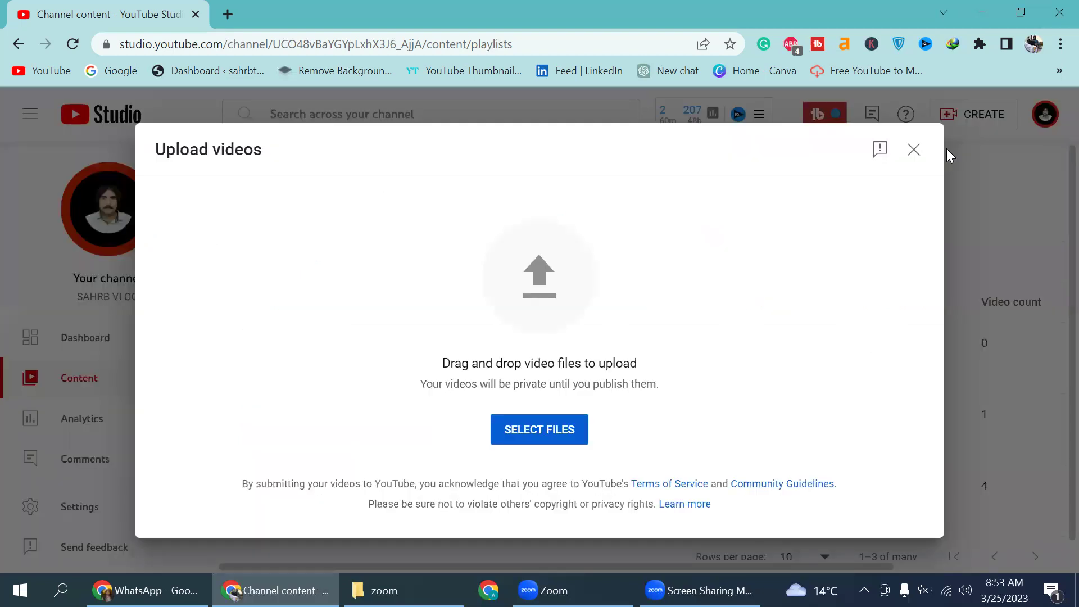
pyautogui.click(521, 429)
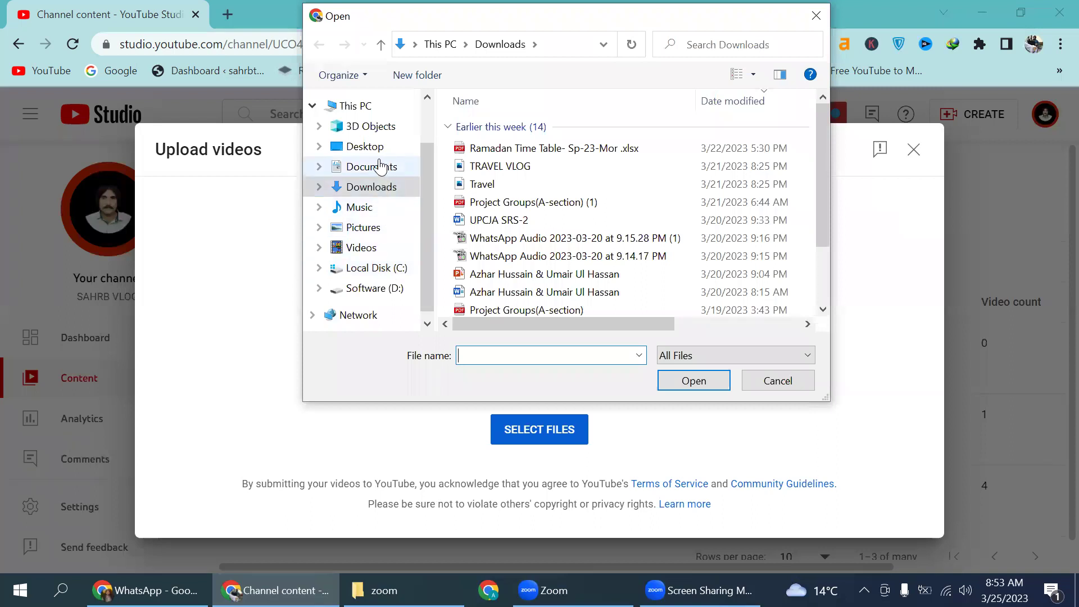
pyautogui.click(371, 166)
pyautogui.doubleClick(483, 145)
pyautogui.doubleClick(483, 147)
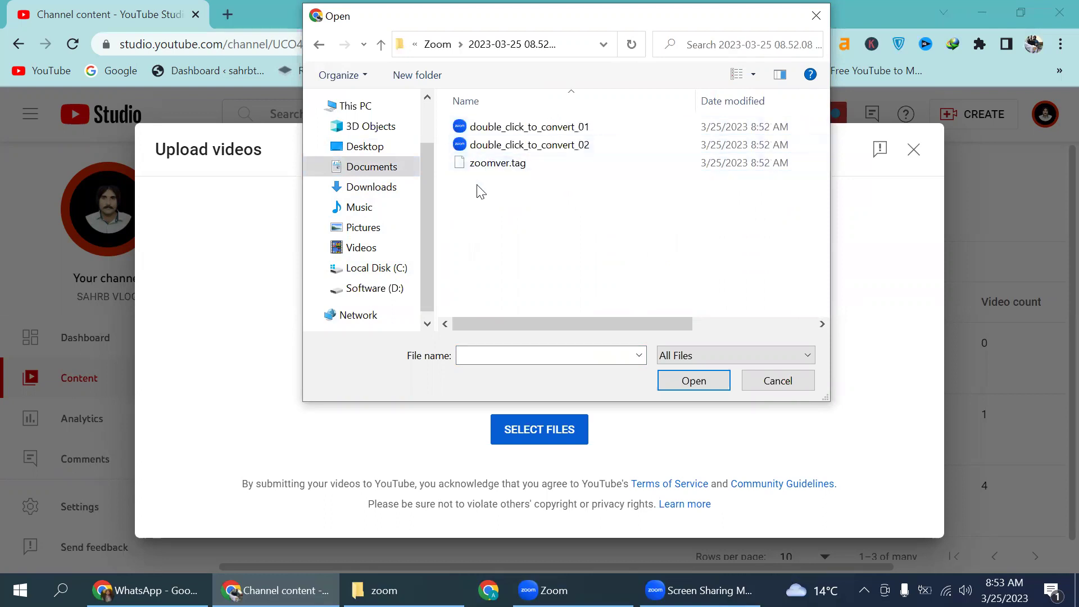
pyautogui.click(320, 44)
pyautogui.doubleClick(473, 126)
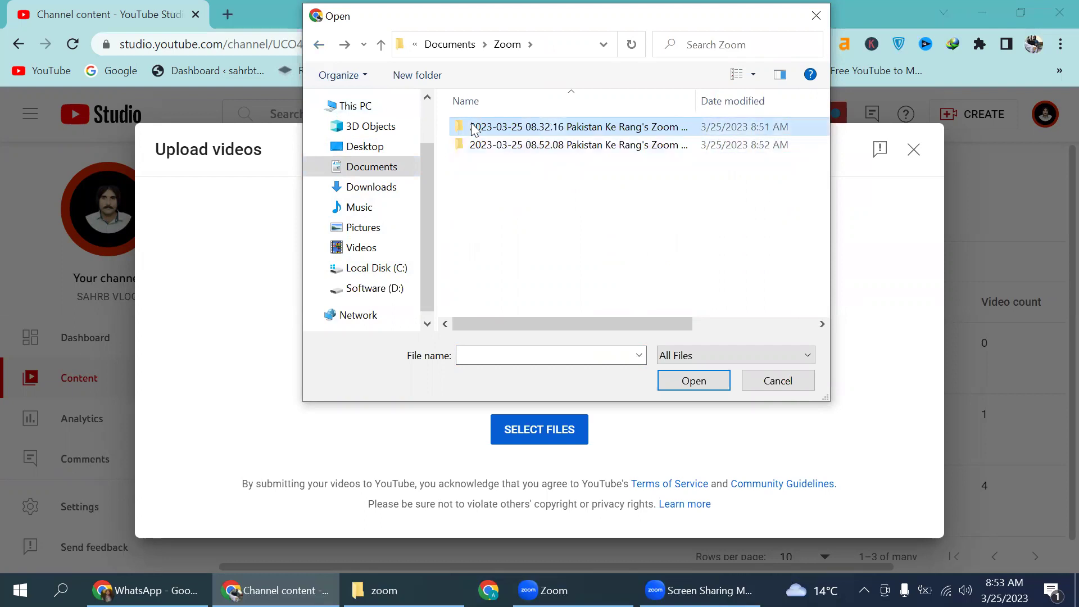
pyautogui.click(471, 122)
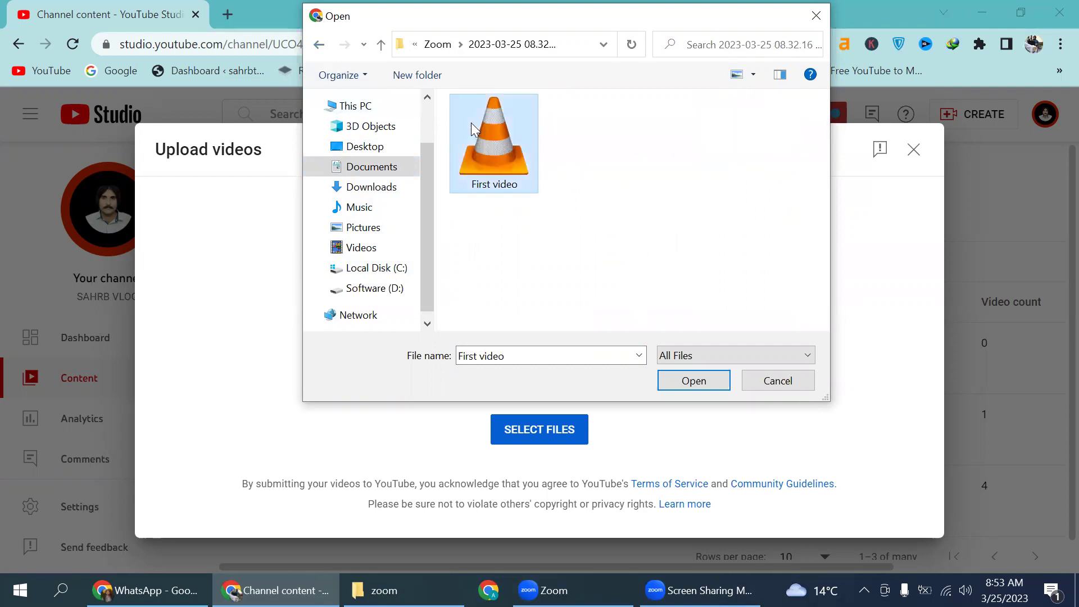
pyautogui.click(688, 383)
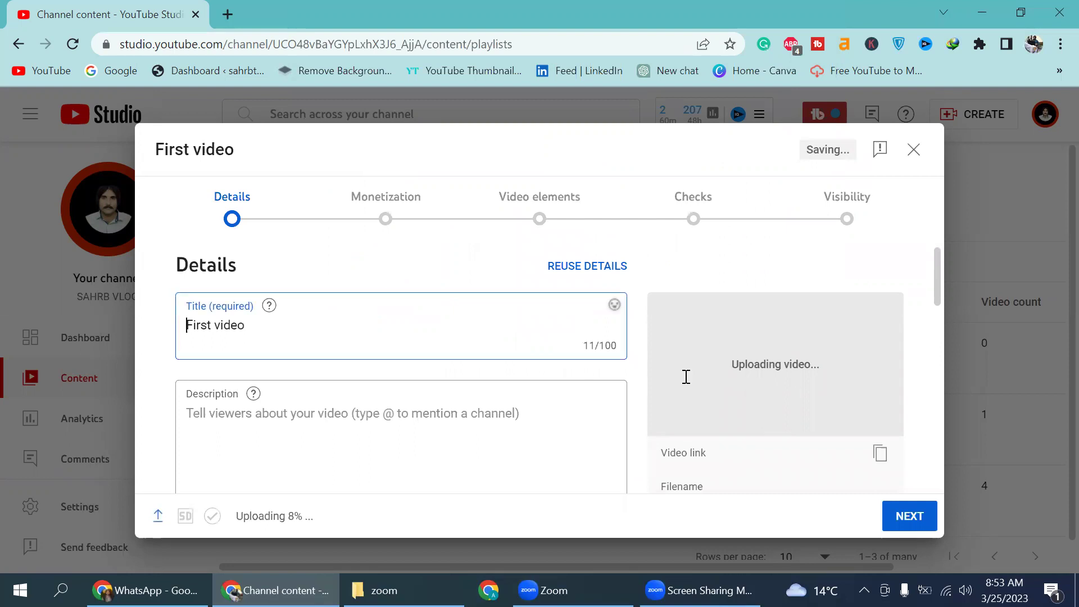
# Step: Replace the title with 'IMPORTANT SETTING FOR YOUTUBE CHANNEL - CHANNEL SETTING - NEW YOUTUBE CHANNEL SETTING'
pyautogui.hotkey('ctrl', 'a')
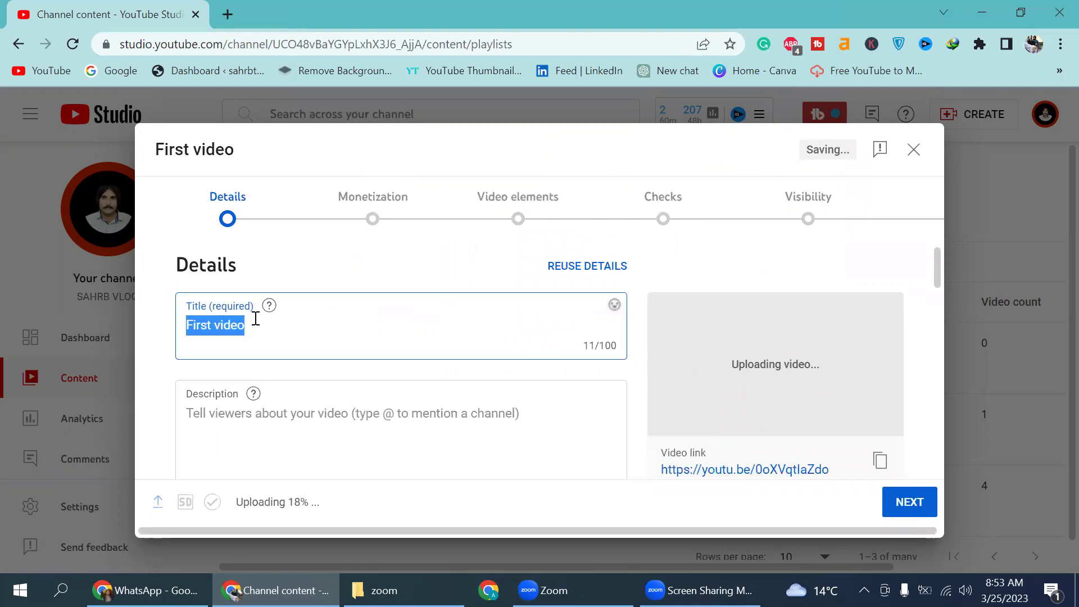
pyautogui.write('IMPO')
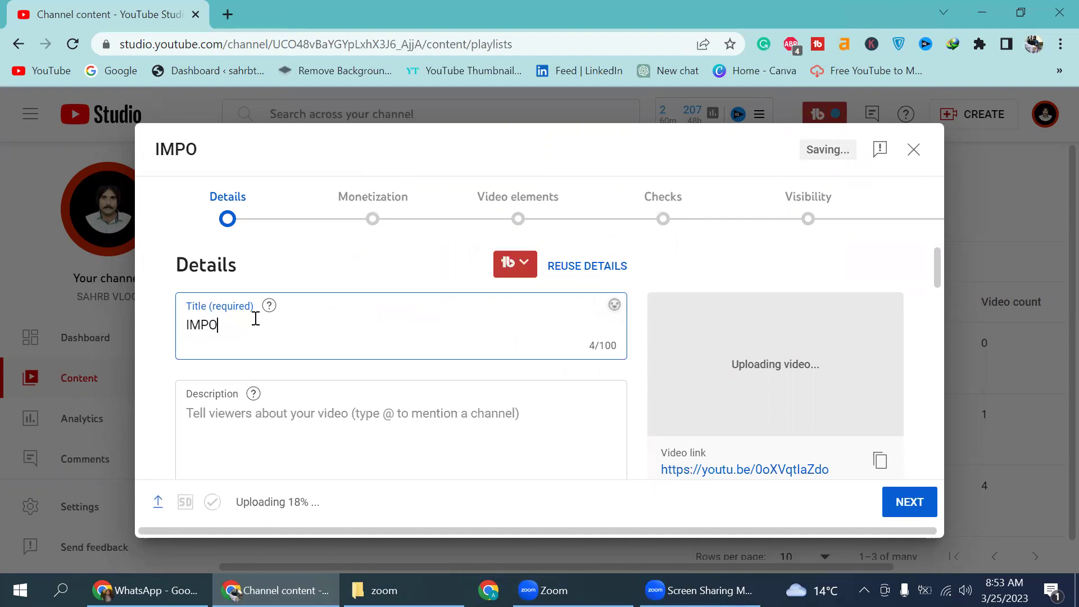
pyautogui.write('R')
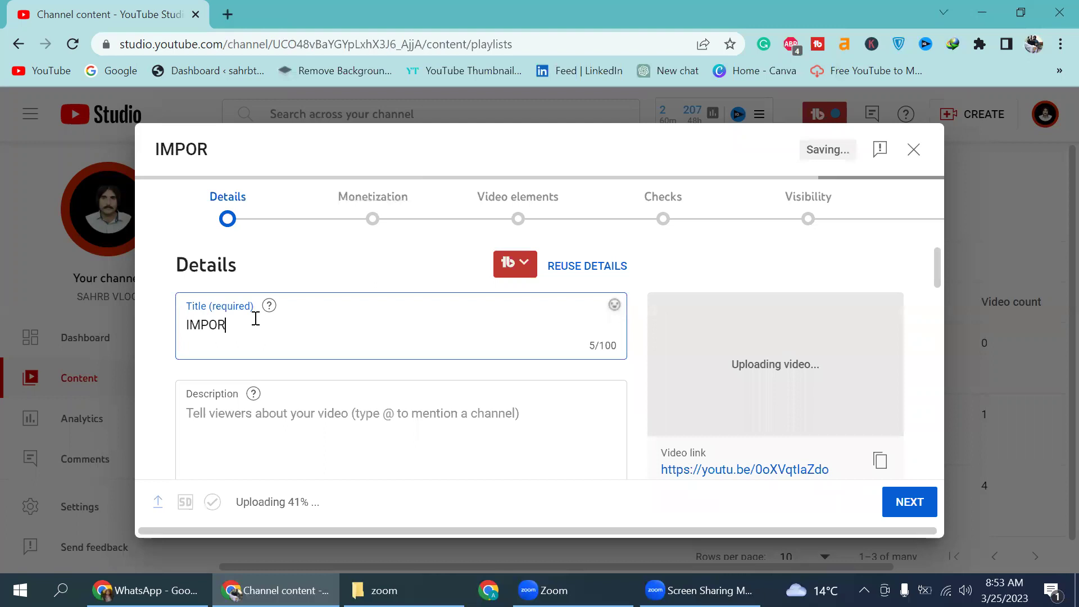
pyautogui.write('TANT ')
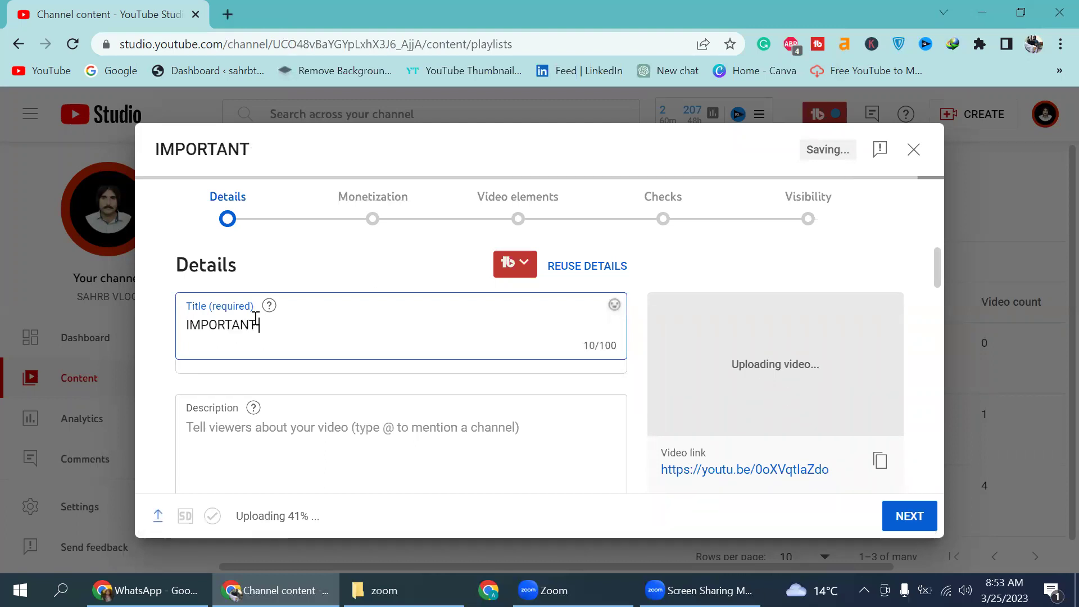
pyautogui.write('SETT')
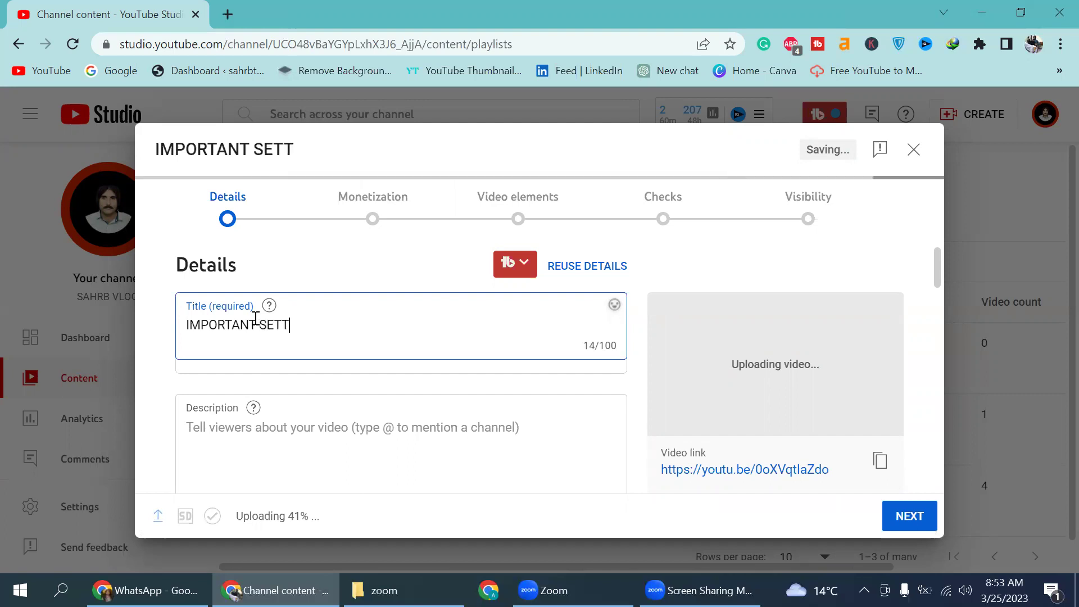
pyautogui.write('ING ')
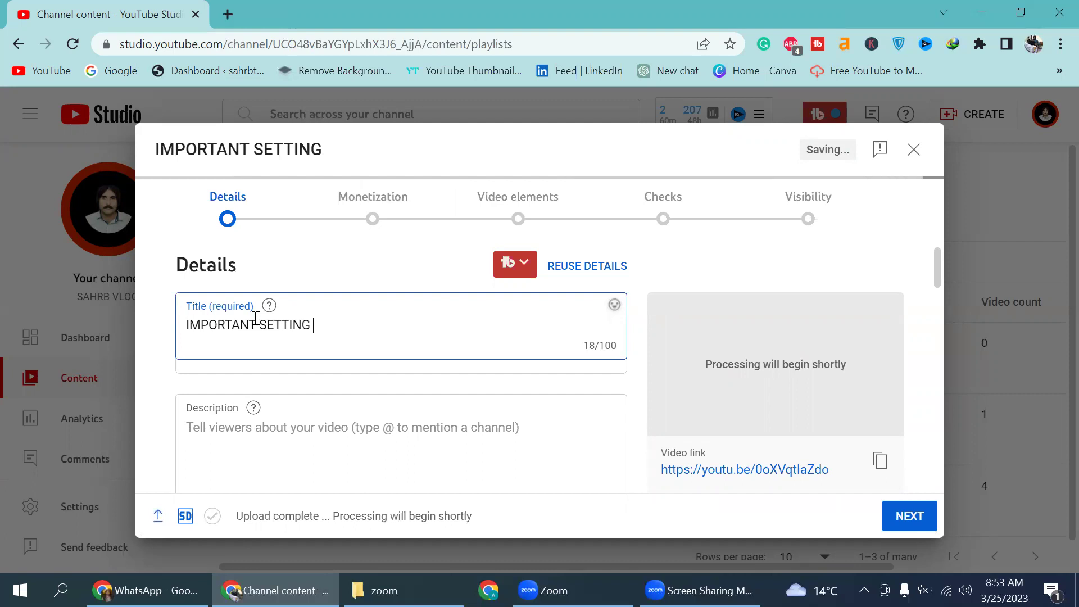
pyautogui.write('FOR YOUTUBE CHANNEL')
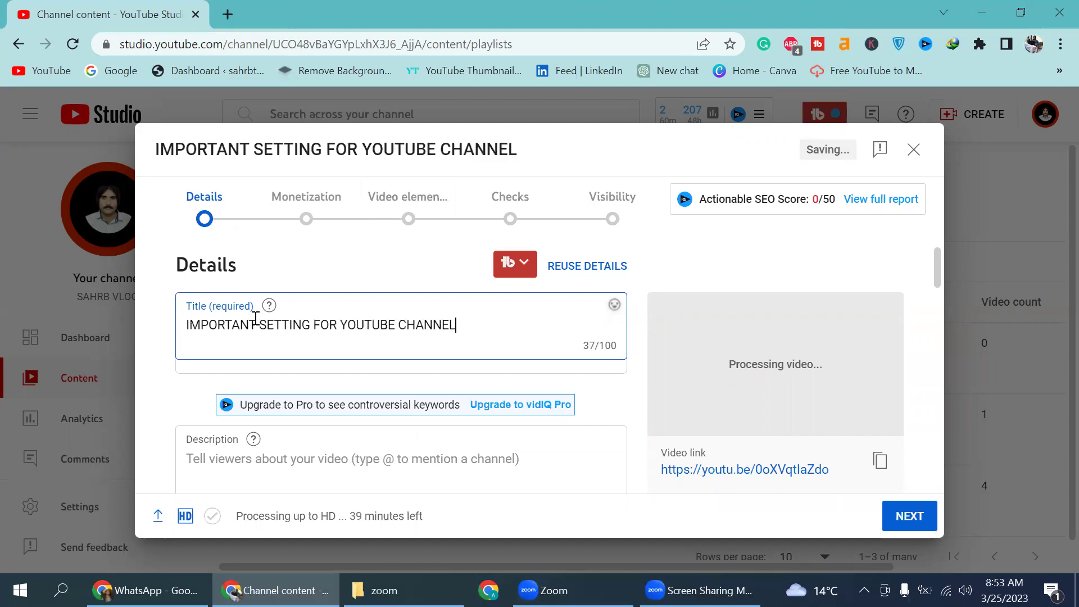
pyautogui.write(' - CHANNEL SETTING ')
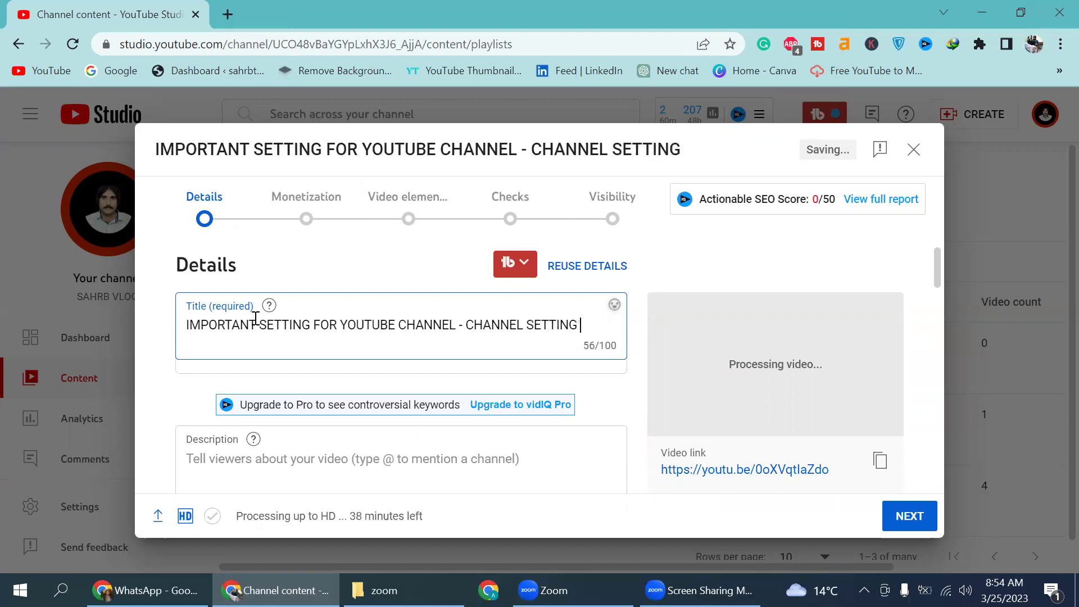
pyautogui.write('- NEW ')
pyautogui.write('YOUTUB')
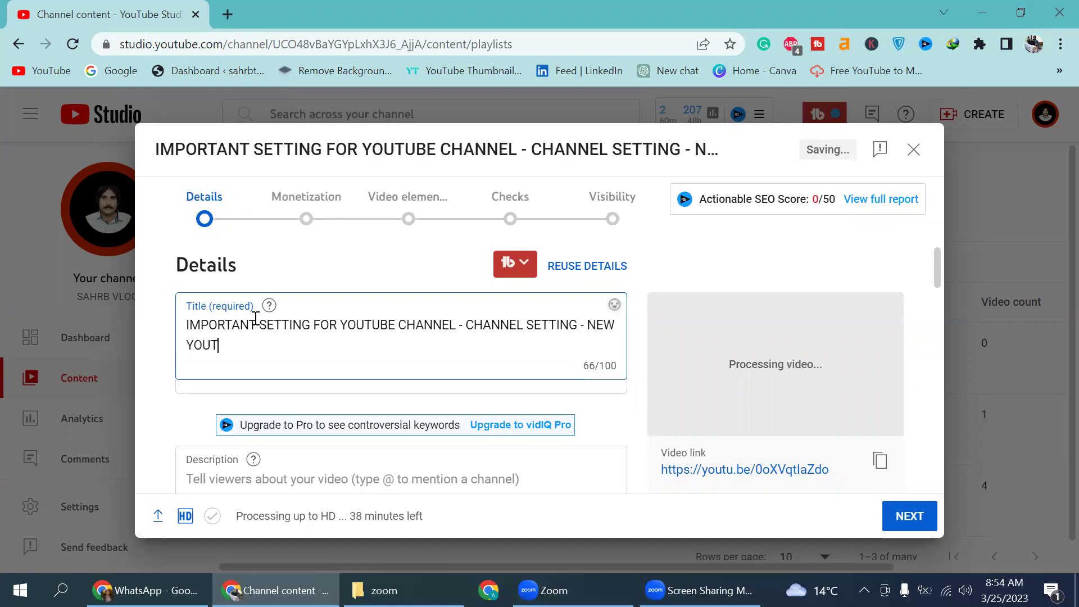
pyautogui.write('E CHA')
pyautogui.write('NNEL SE')
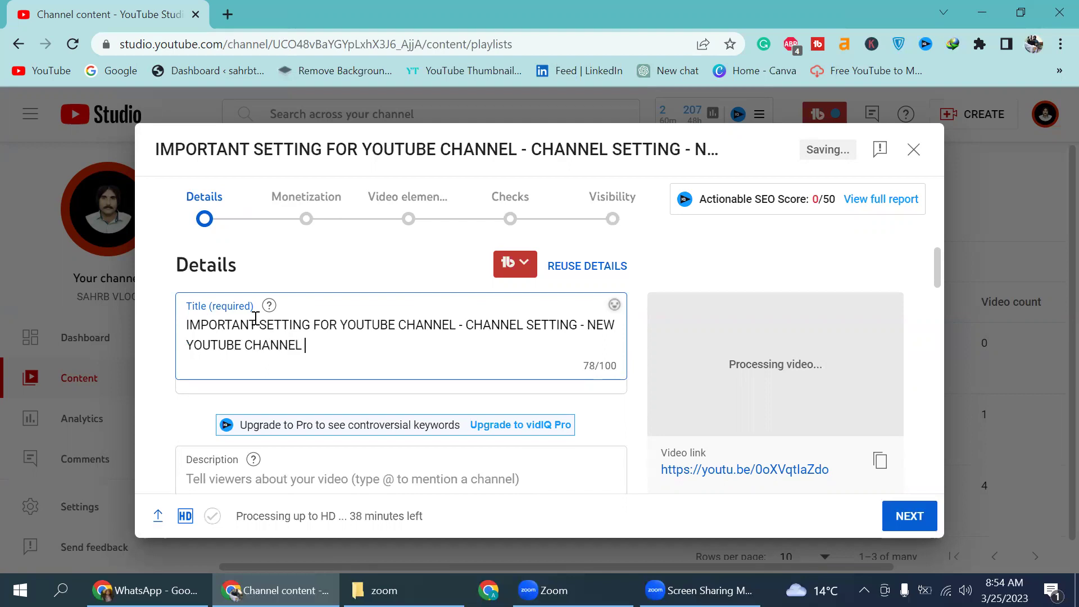
pyautogui.write('TTING')
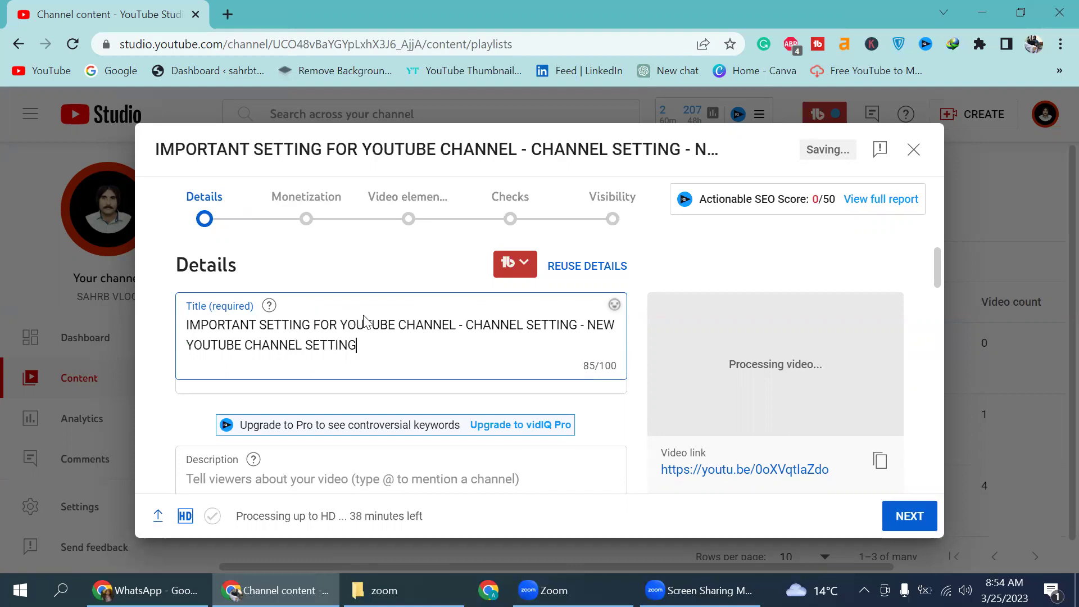
pyautogui.scroll(-5, 480, 356)
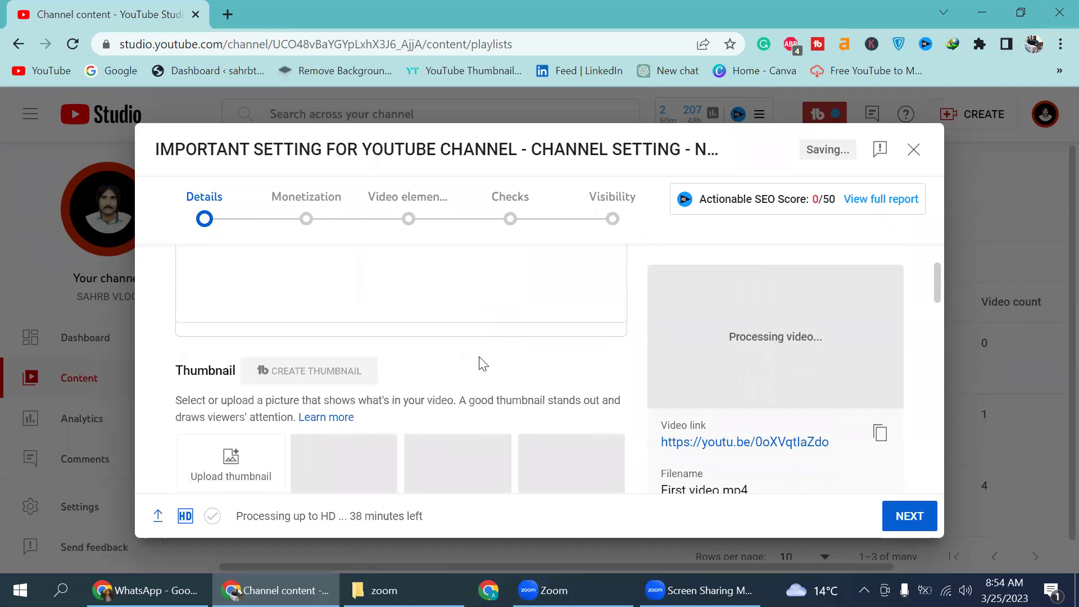
pyautogui.scroll(3, 364, 288)
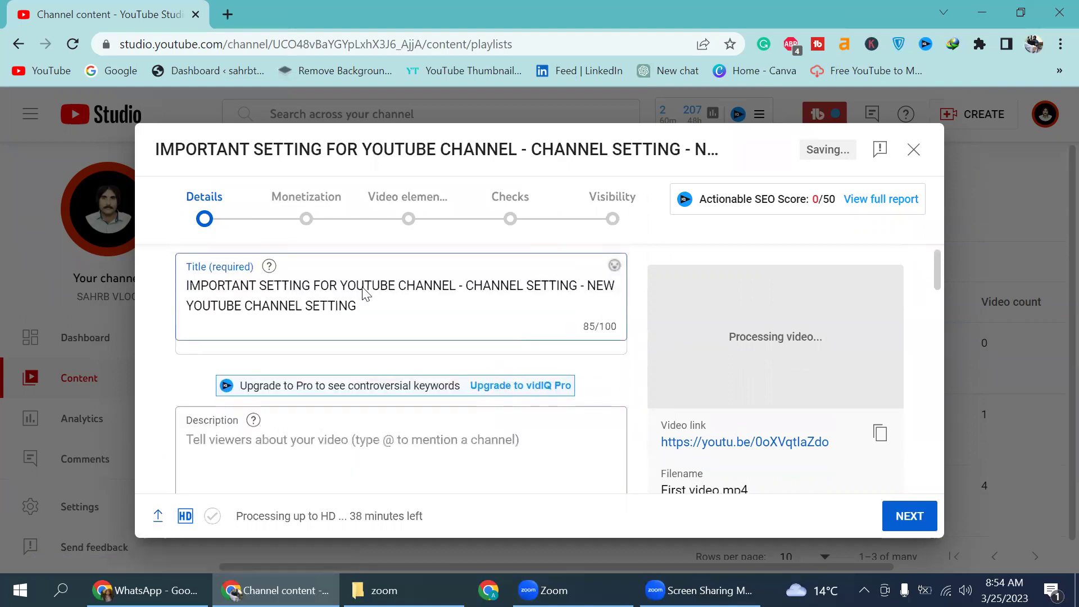
# Step: Write the description 'JOIN MY WHATSAPP GROUP' with the pasted group link on a new line
pyautogui.click(236, 452)
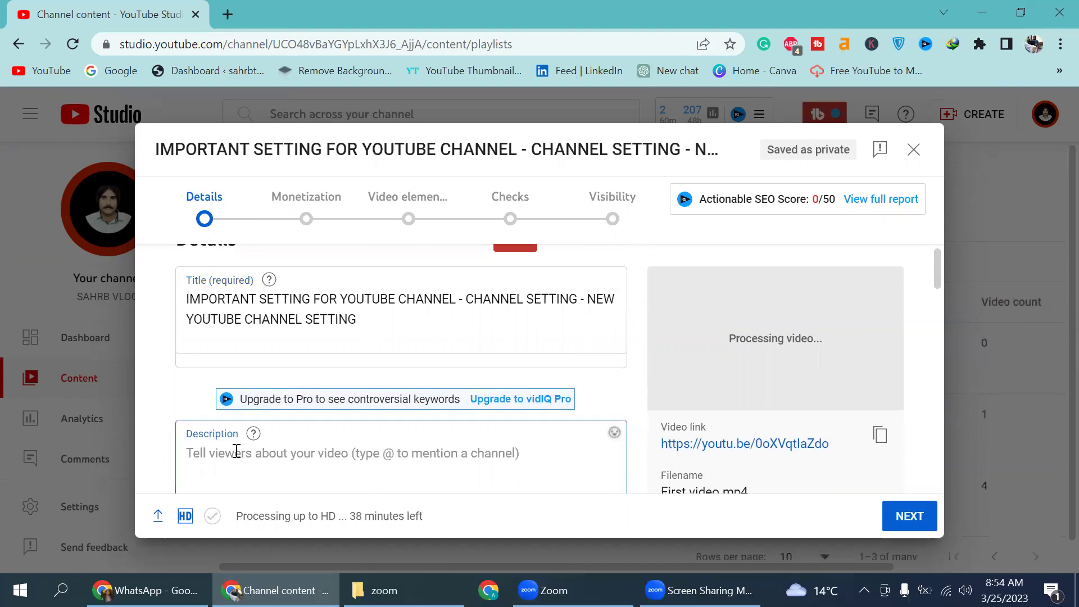
pyautogui.write('JOIN')
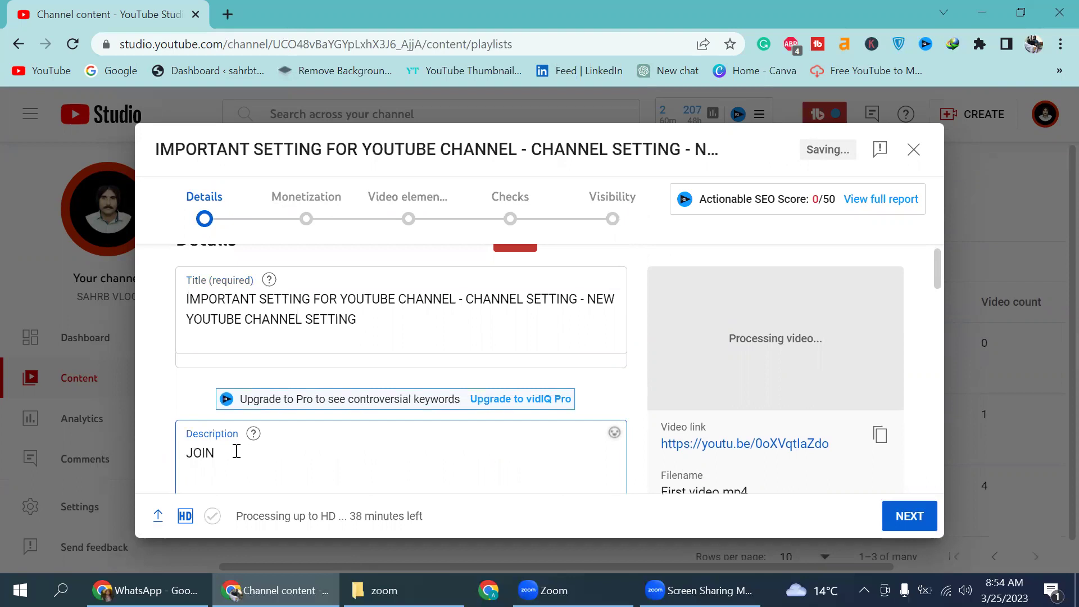
pyautogui.write(' MY WATSA')
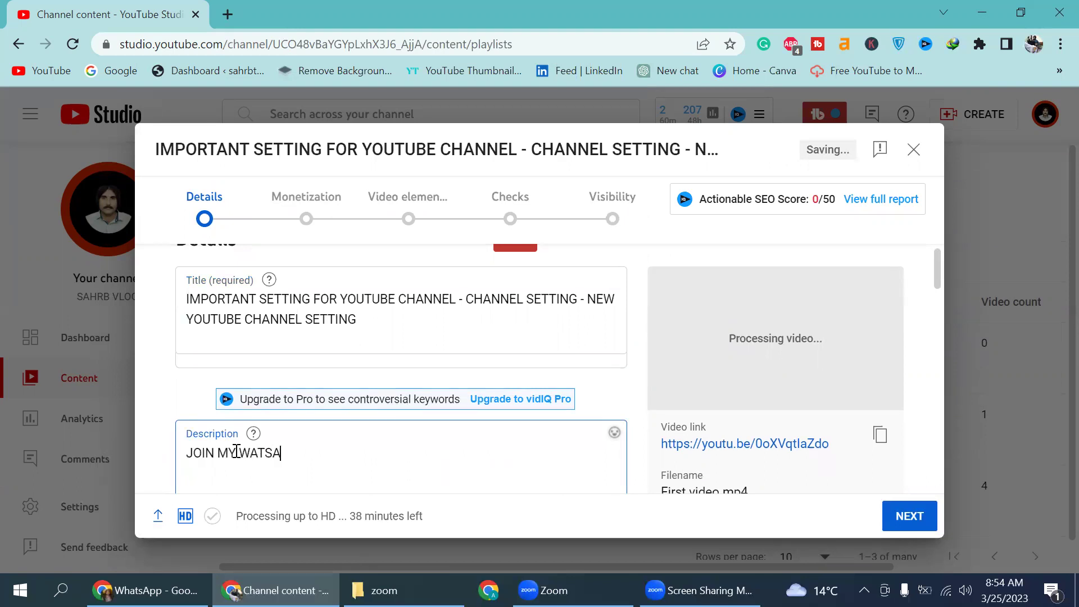
pyautogui.write('PP GROUP')
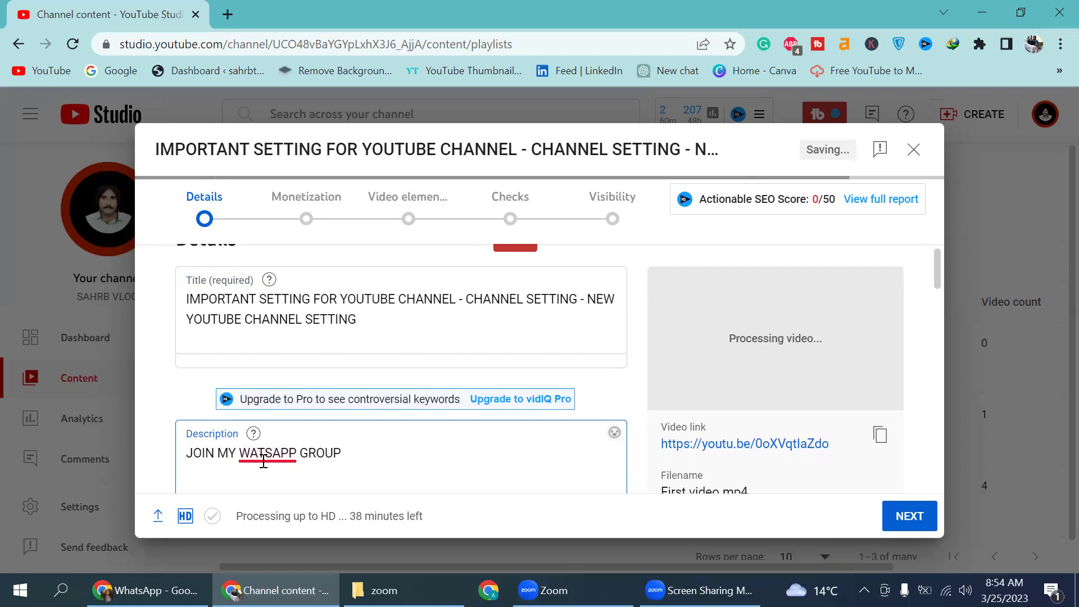
pyautogui.click(263, 461)
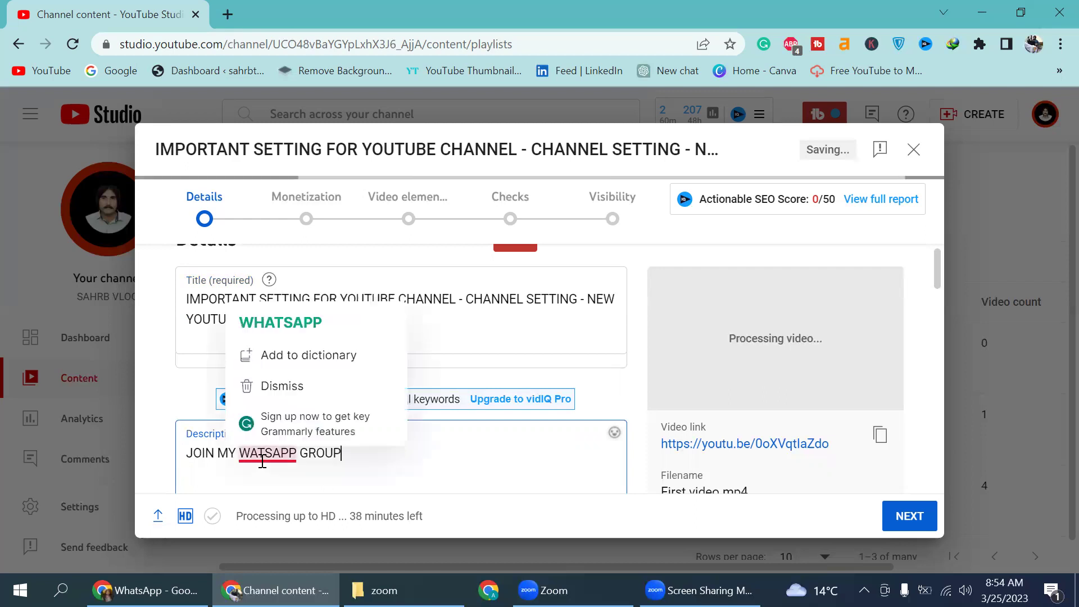
pyautogui.click(312, 326)
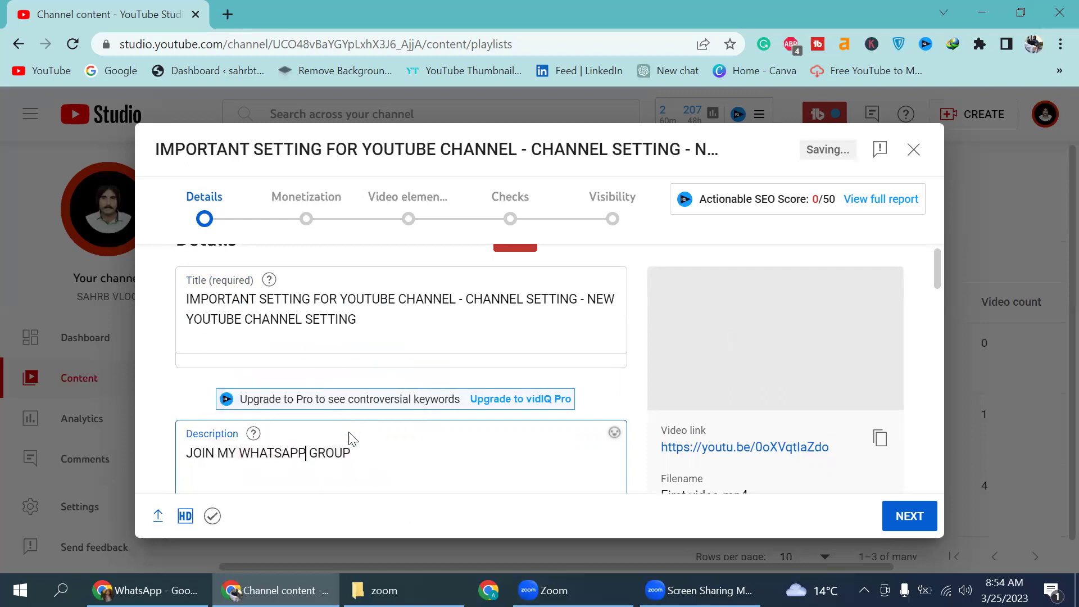
pyautogui.click(357, 451)
pyautogui.press('Return')
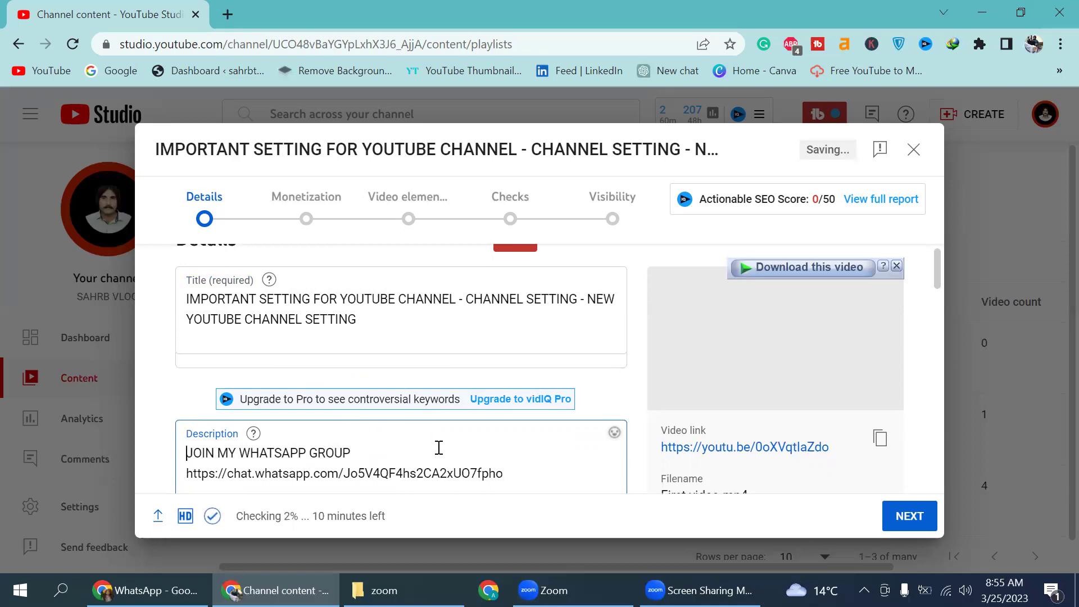
# Step: Select the whole description text and continue past the Details step
pyautogui.moveTo(503, 475); pyautogui.dragTo(496, 475)
pyautogui.moveTo(417, 456); pyautogui.dragTo(176, 456)
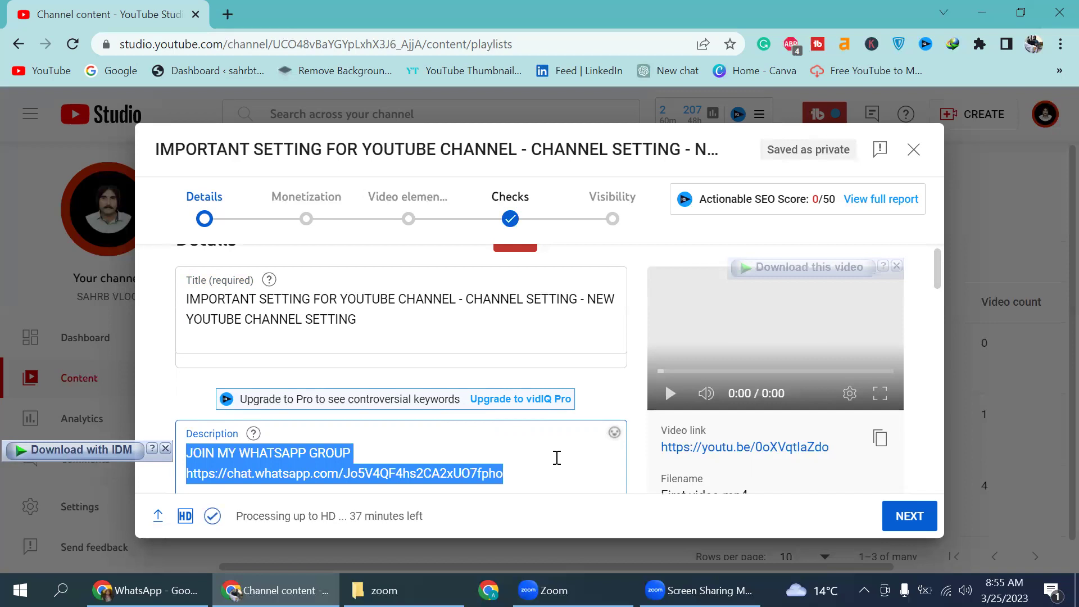
pyautogui.click(921, 519)
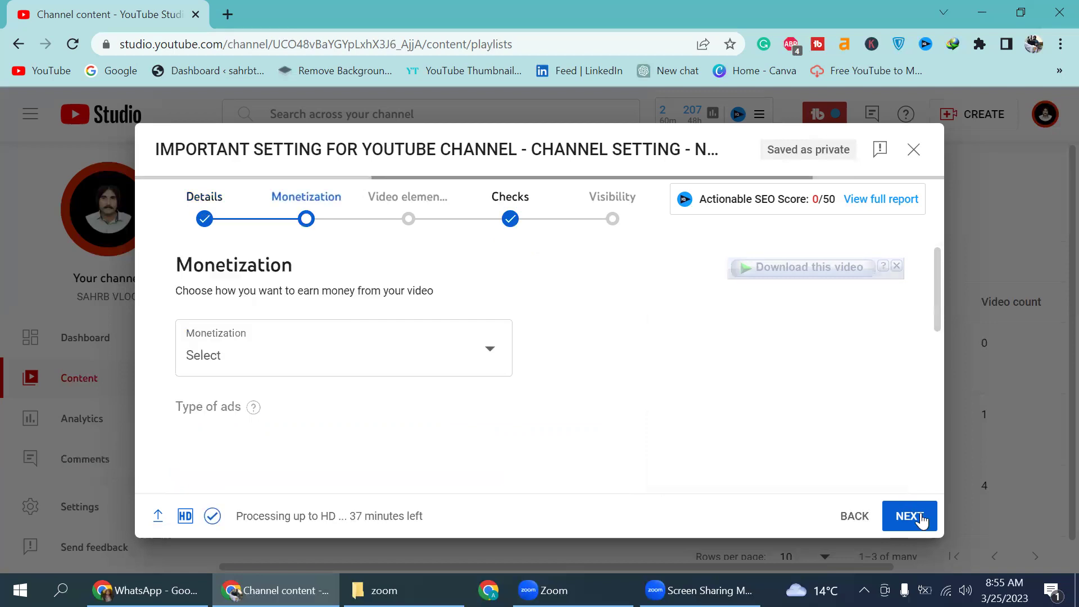
# Step: Turn monetization On, then open the mid-roll ad breaks and discard without changes
pyautogui.click(494, 353)
pyautogui.click(204, 345)
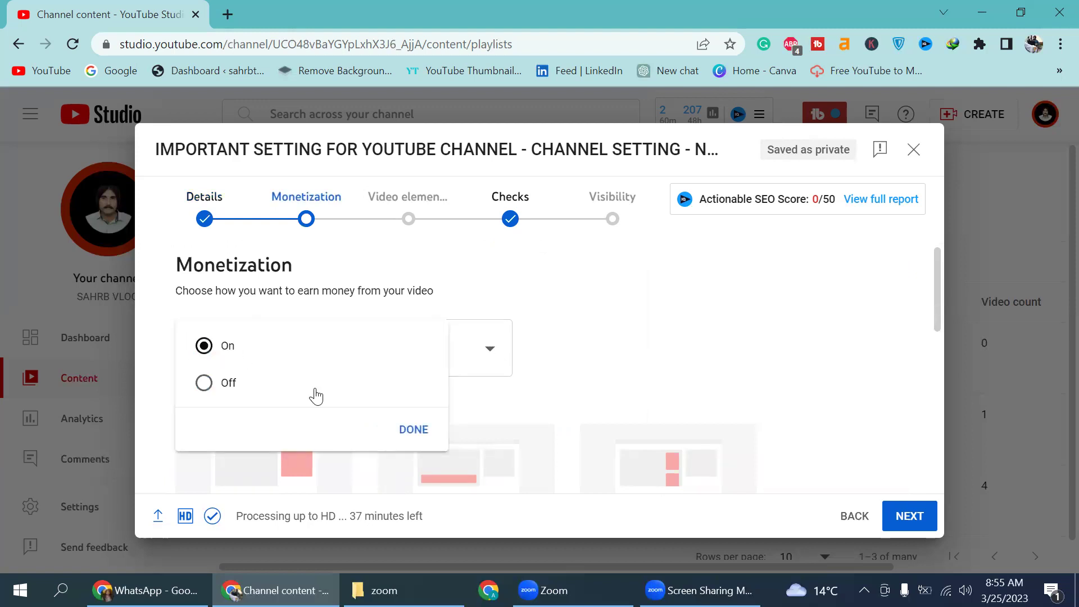
pyautogui.click(415, 429)
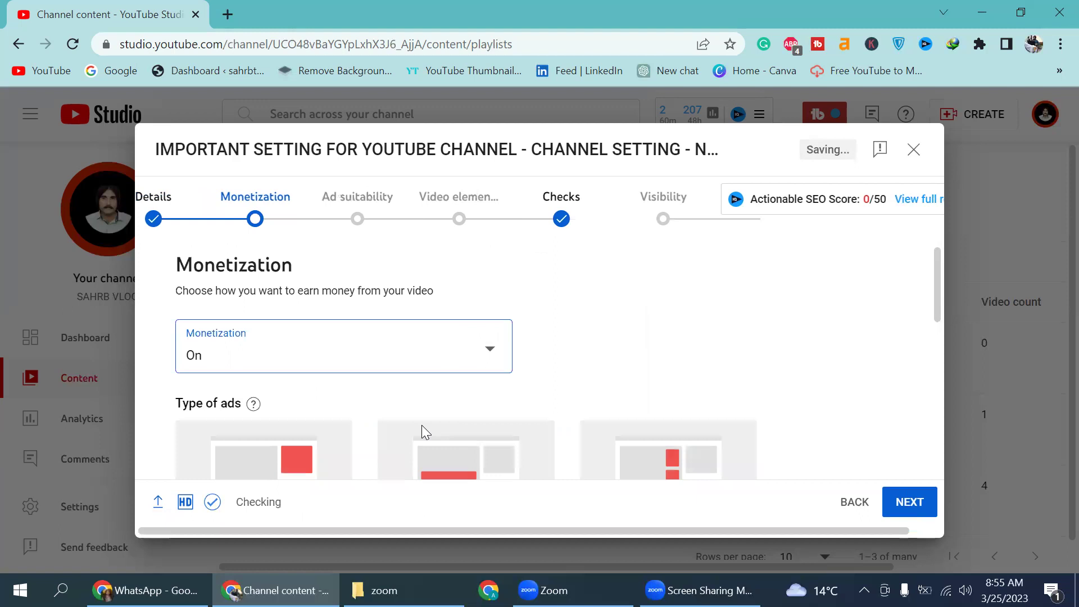
pyautogui.scroll(-5, 851, 388)
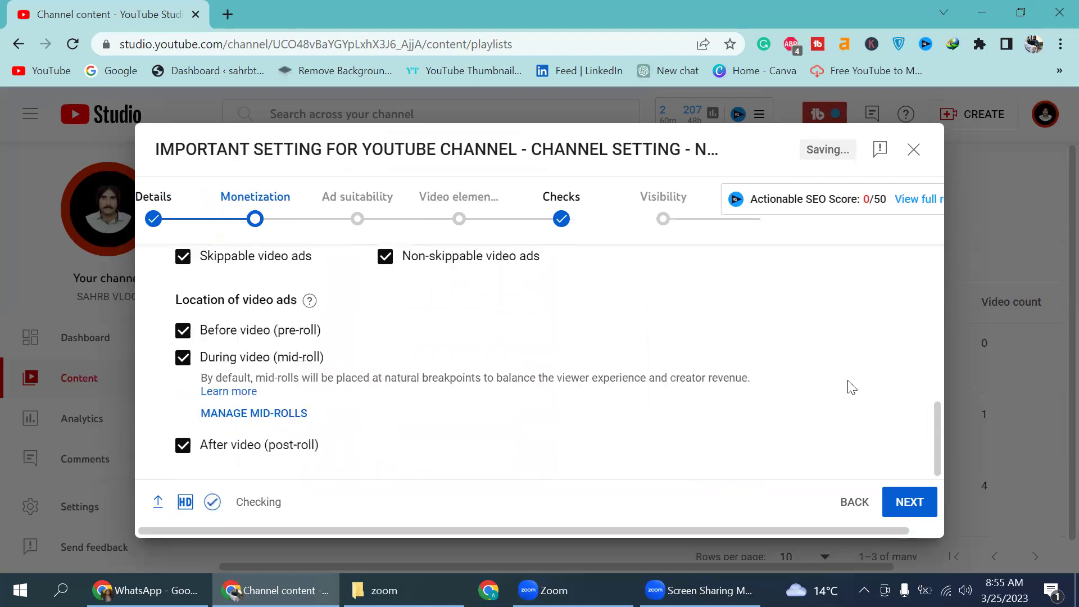
pyautogui.click(242, 414)
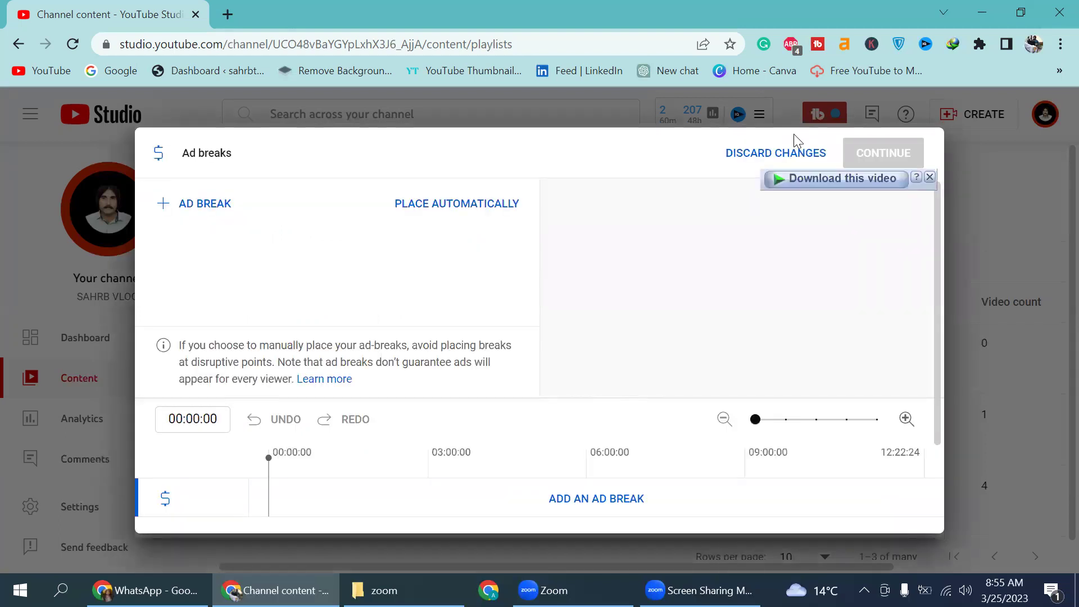
pyautogui.click(743, 157)
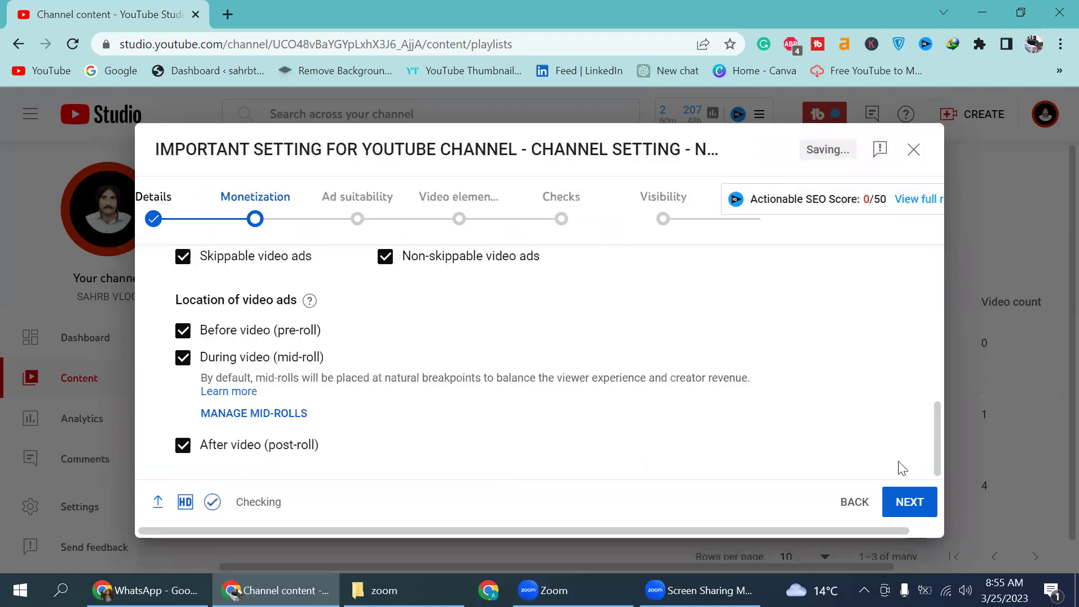
# Step: In Ad suitability, choose 'None of the above' and submit the rating
pyautogui.click(909, 502)
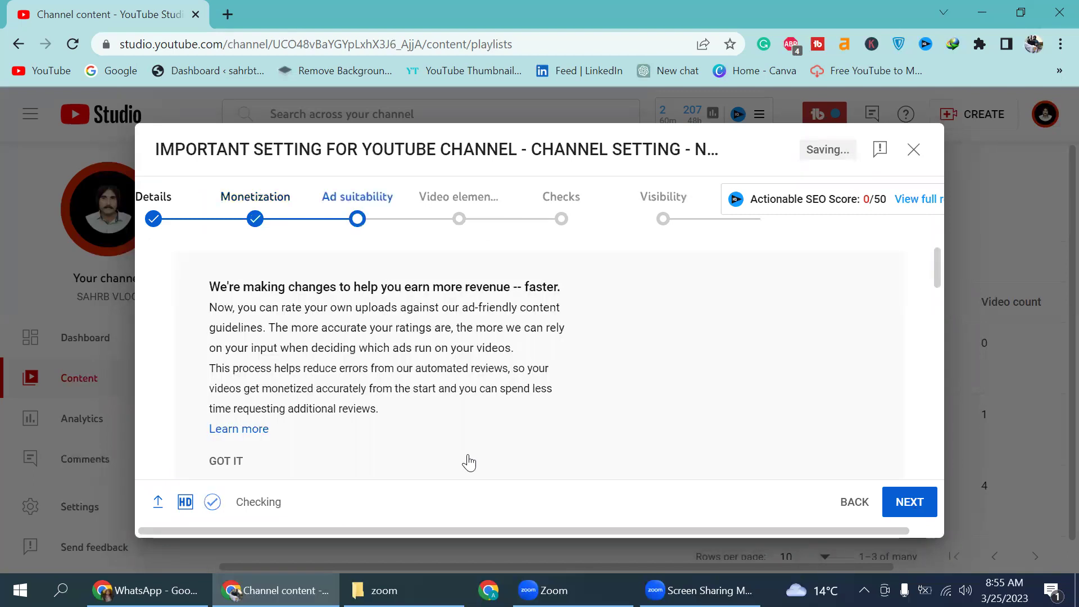
pyautogui.scroll(-10, 471, 461)
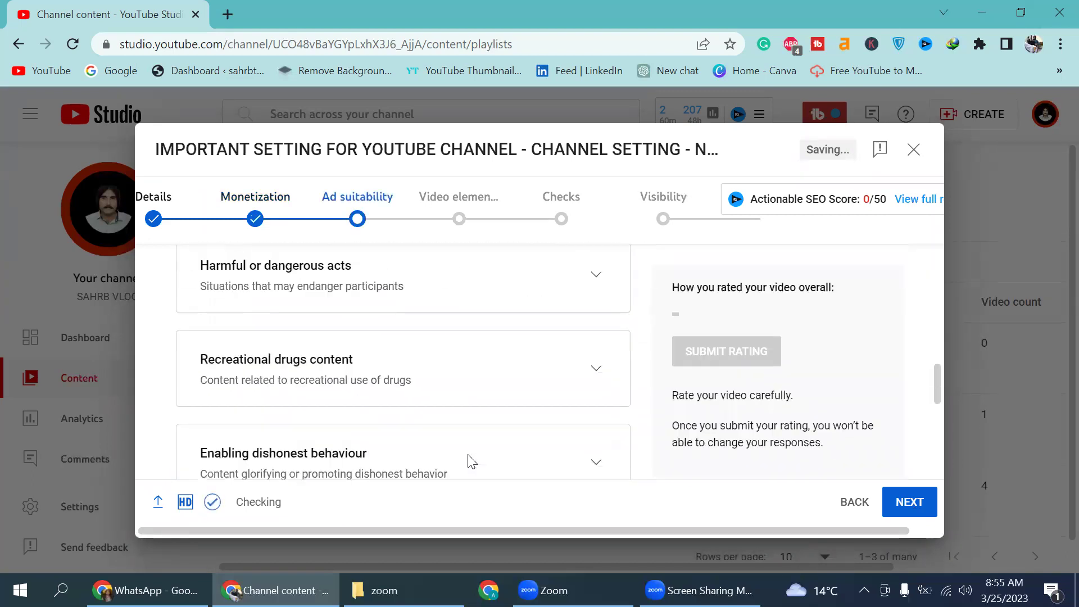
pyautogui.scroll(-5, 471, 461)
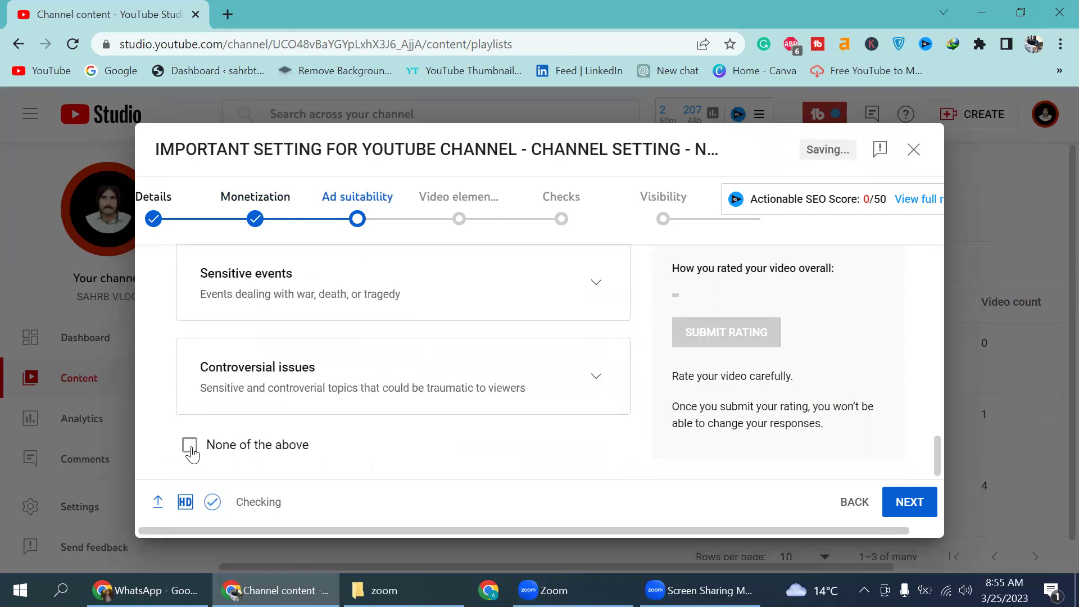
pyautogui.click(190, 447)
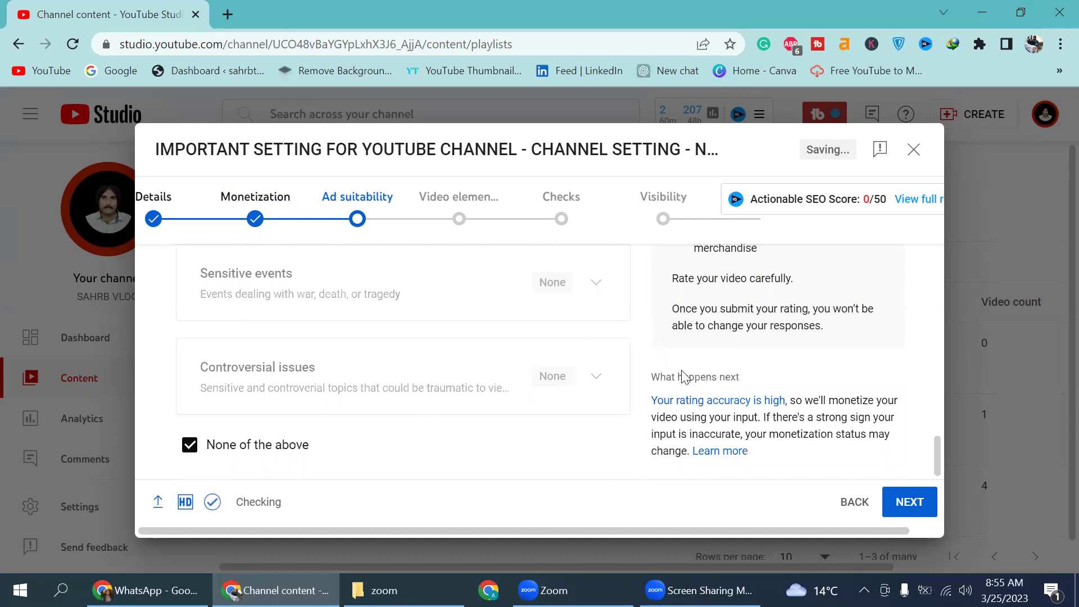
pyautogui.scroll(6, 737, 364)
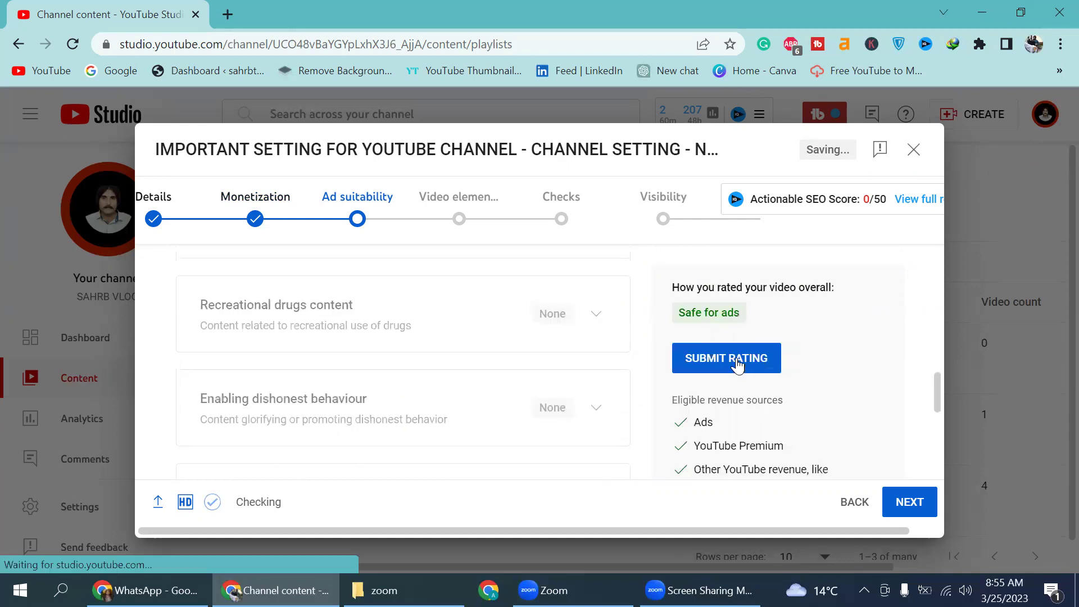
pyautogui.click(737, 362)
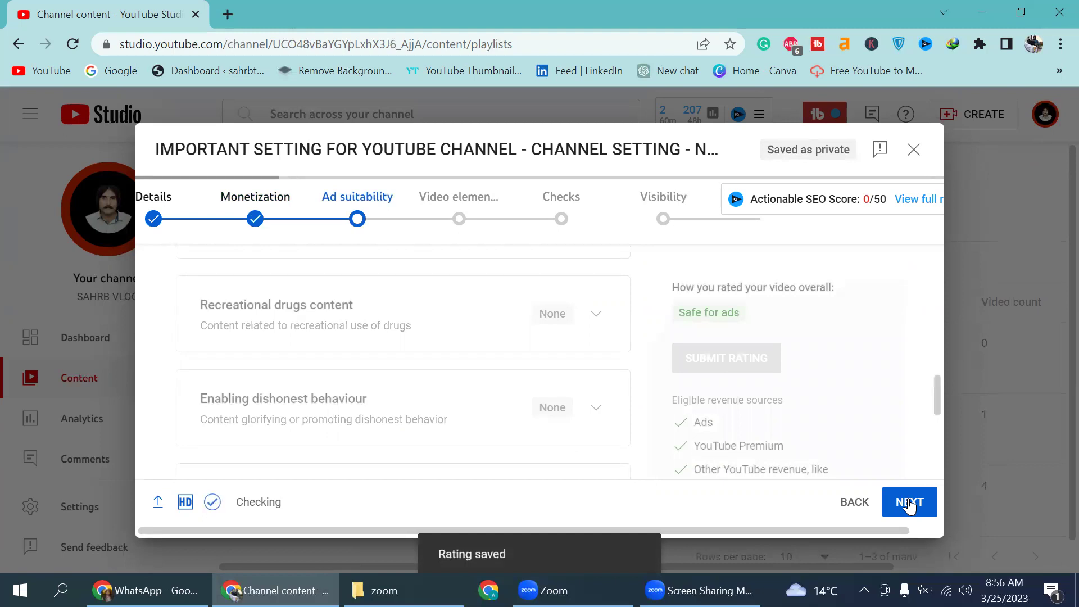
# Step: Go to Video elements and open the Urdu subtitle editor, reopening it after closing once
pyautogui.click(910, 502)
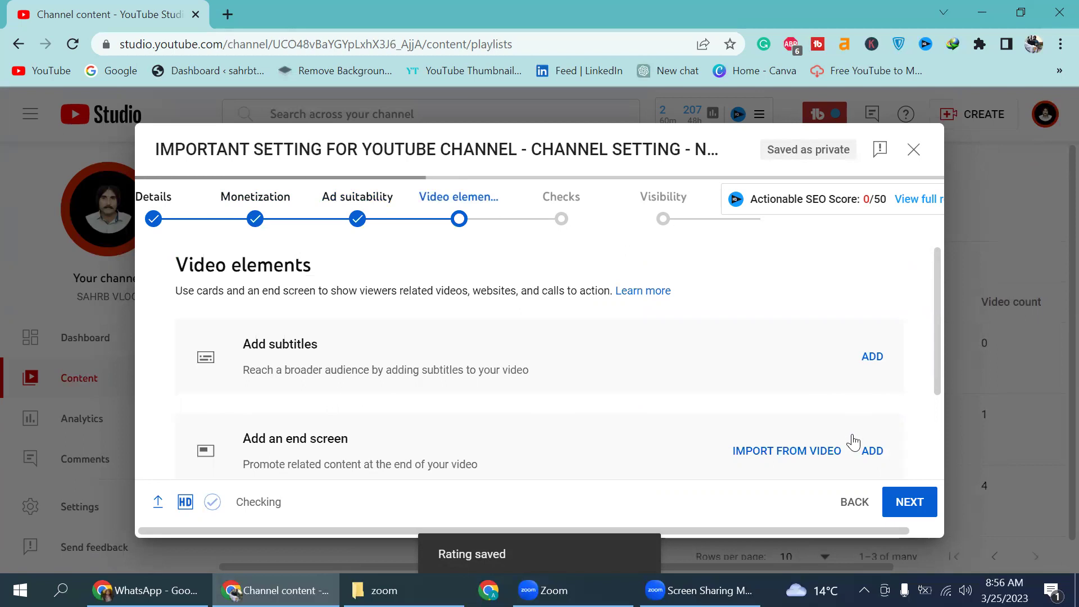
pyautogui.click(866, 356)
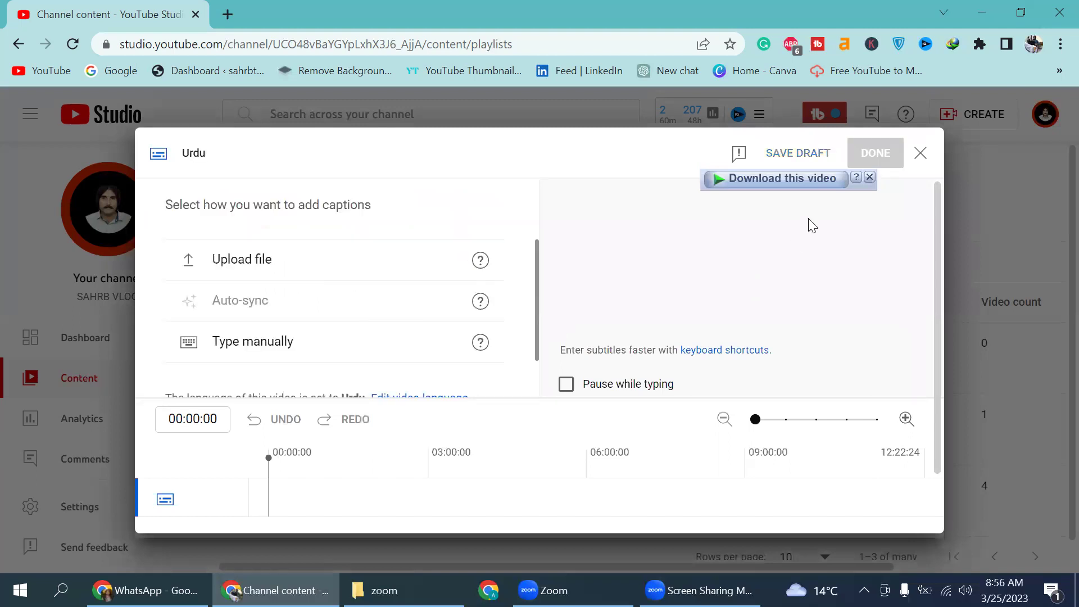
pyautogui.click(923, 153)
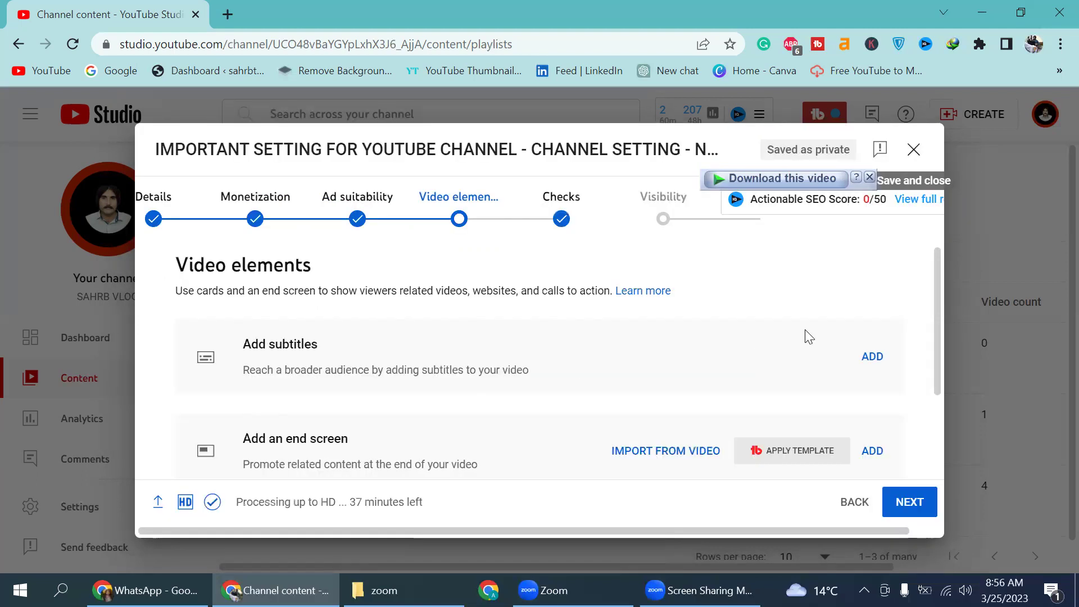
pyautogui.click(875, 354)
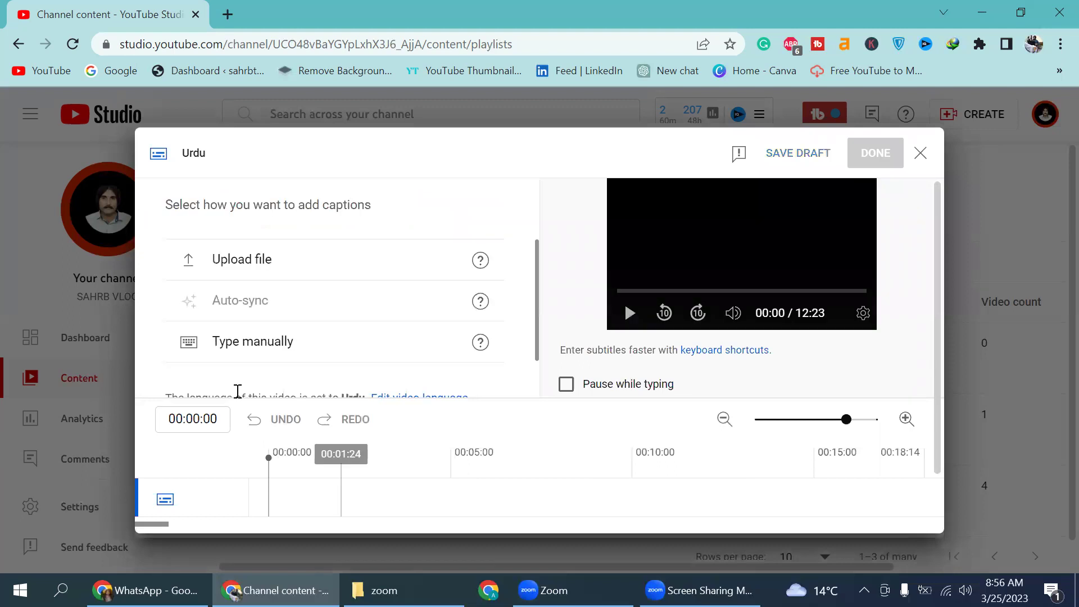
# Step: Type the caption 'JOIN MY WHATSAPP GROUP FOR MORE INFORMATION' manually, correcting WATSAPP to WHATSAPP
pyautogui.click(245, 336)
pyautogui.click(302, 277)
pyautogui.write('JOIN M')
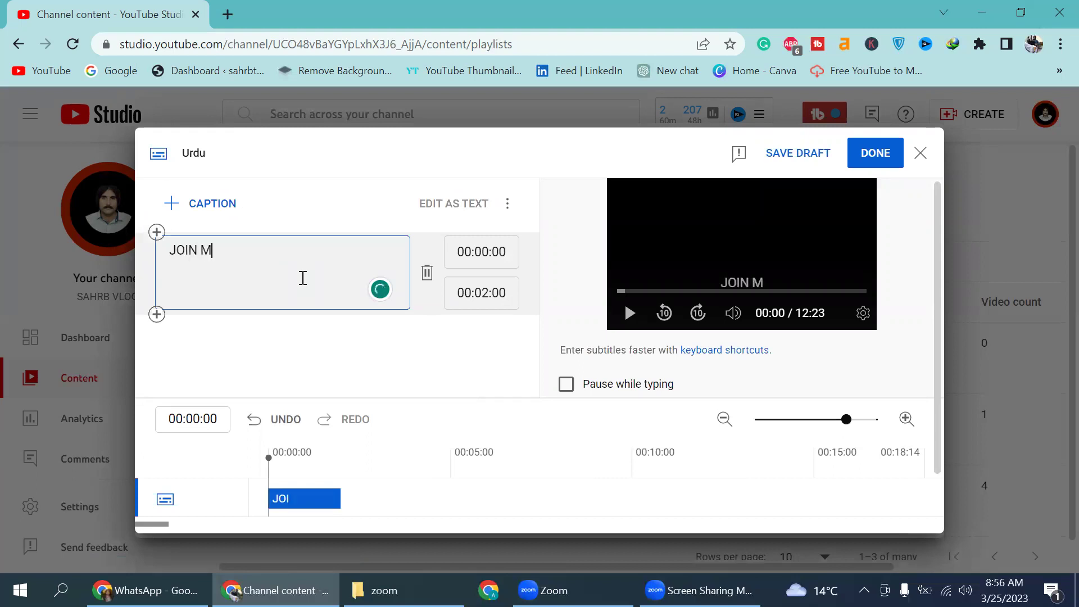
pyautogui.write('Y WATSA')
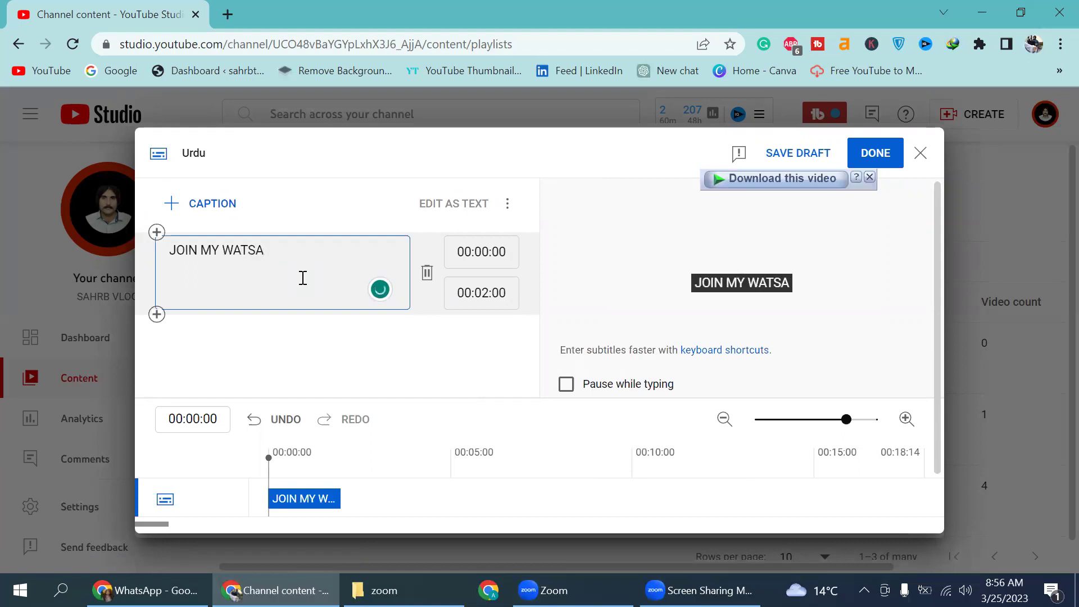
pyautogui.write('PP GROU')
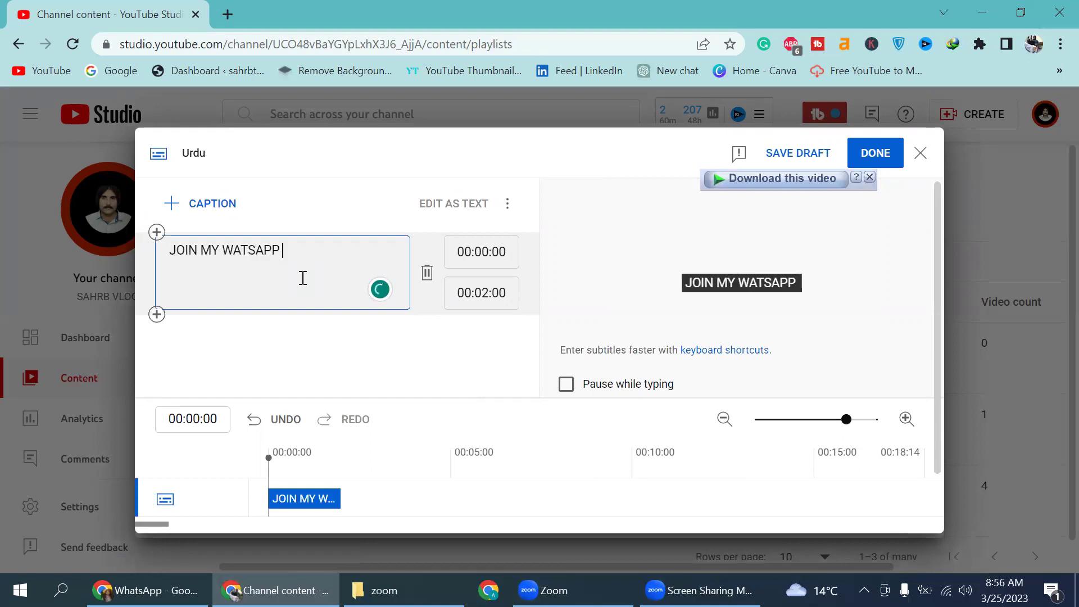
pyautogui.write('P')
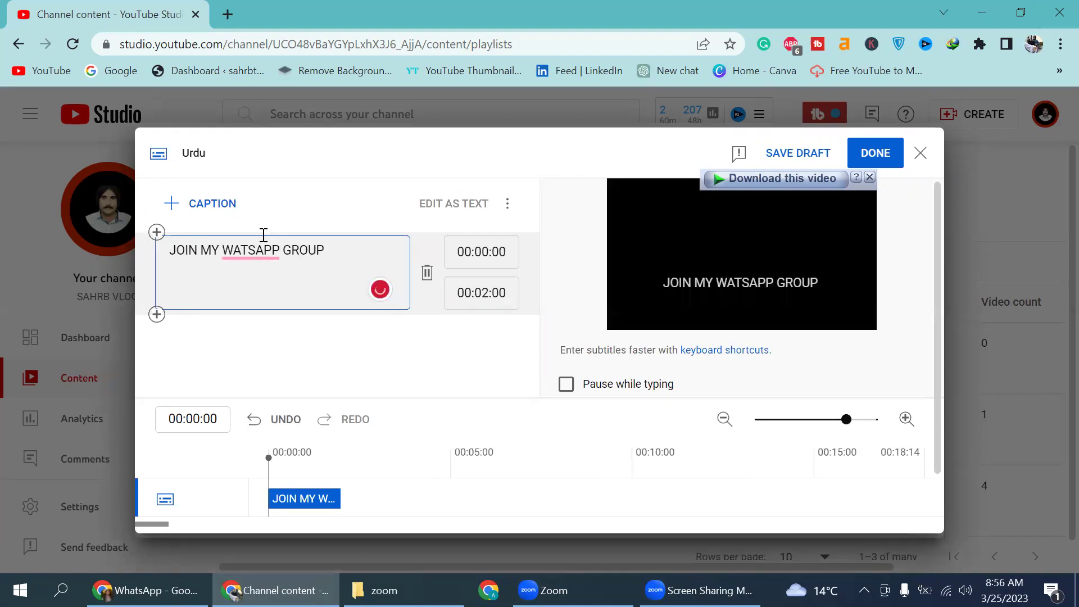
pyautogui.moveTo(256, 247)
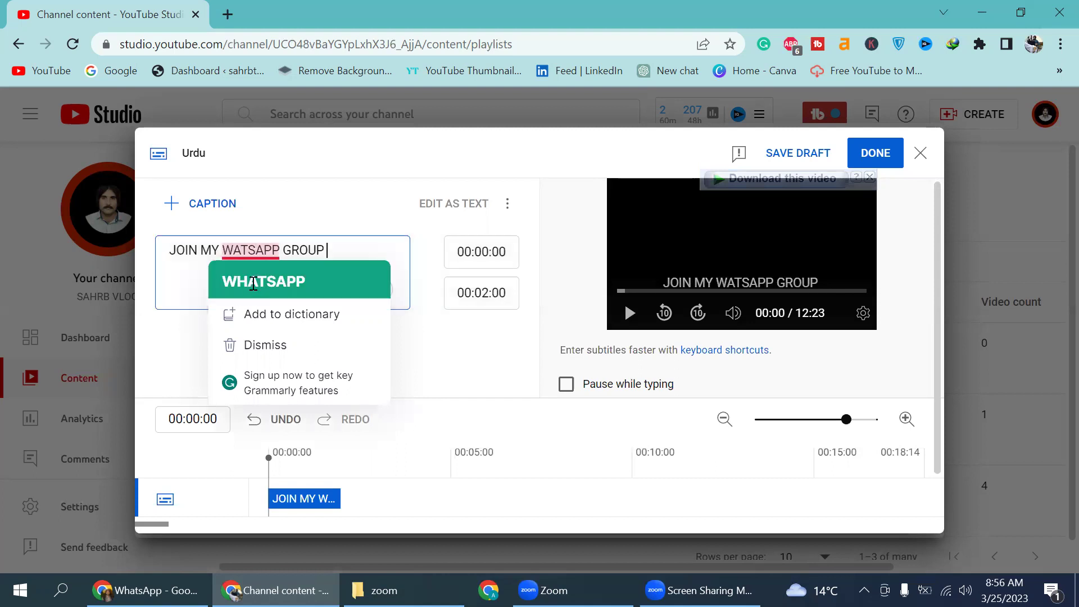
pyautogui.click(253, 291)
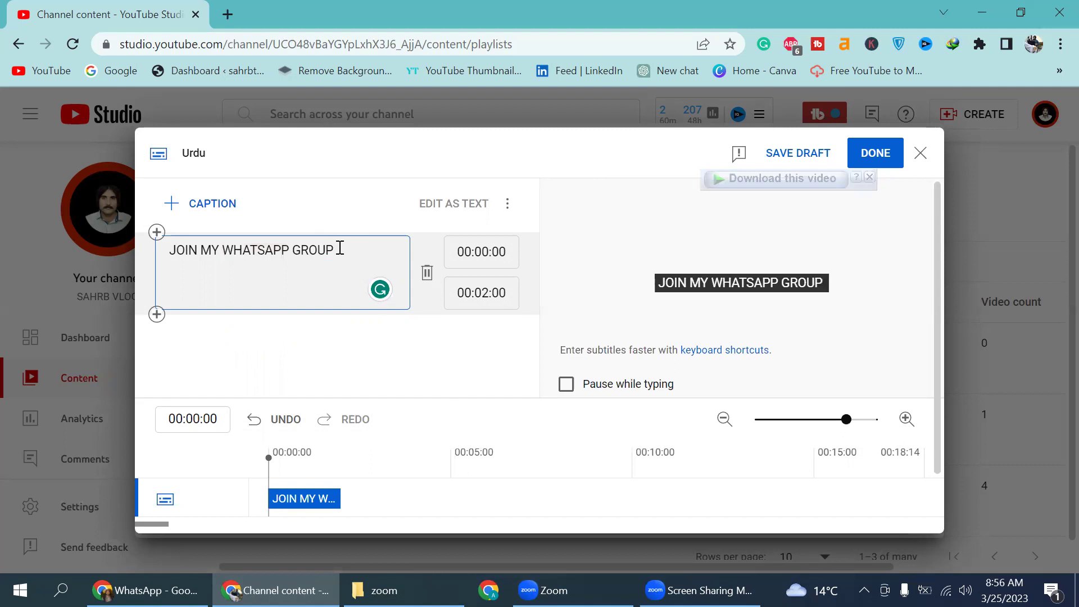
pyautogui.write('FOR ')
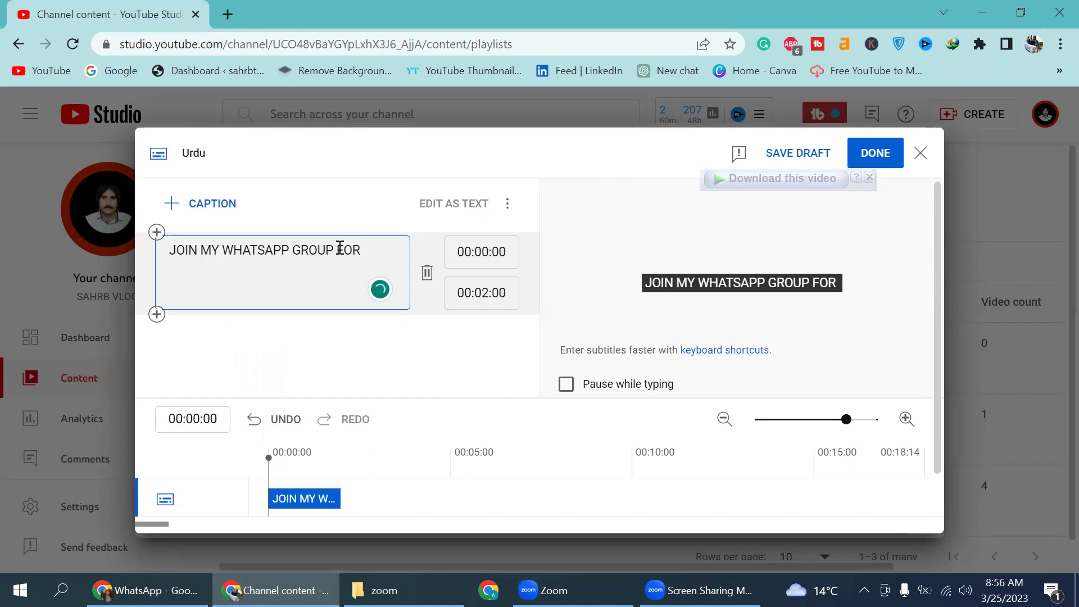
pyautogui.write('MOR')
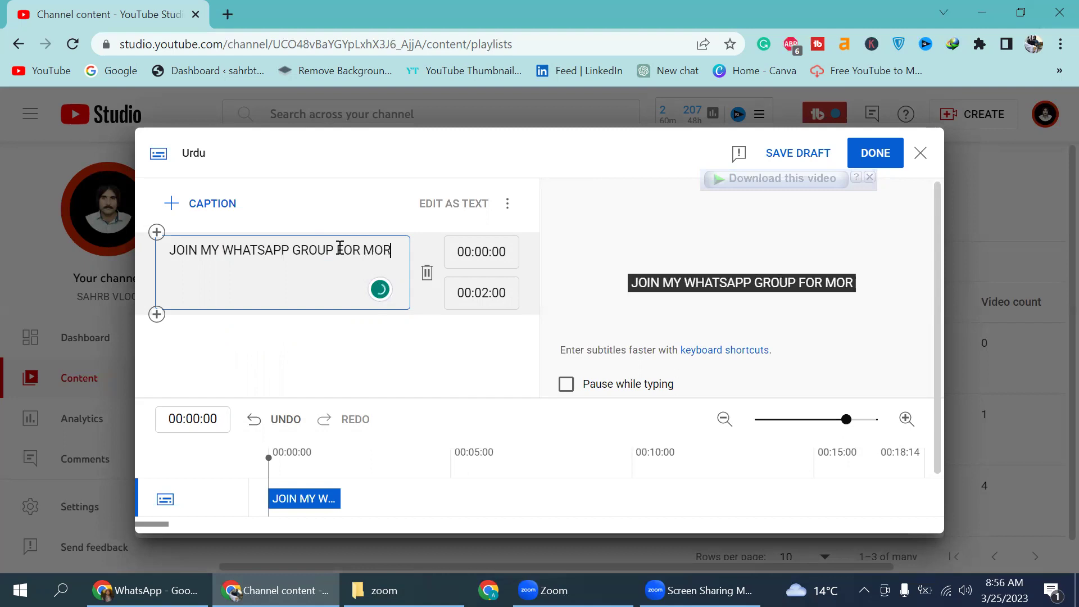
pyautogui.write('E IN')
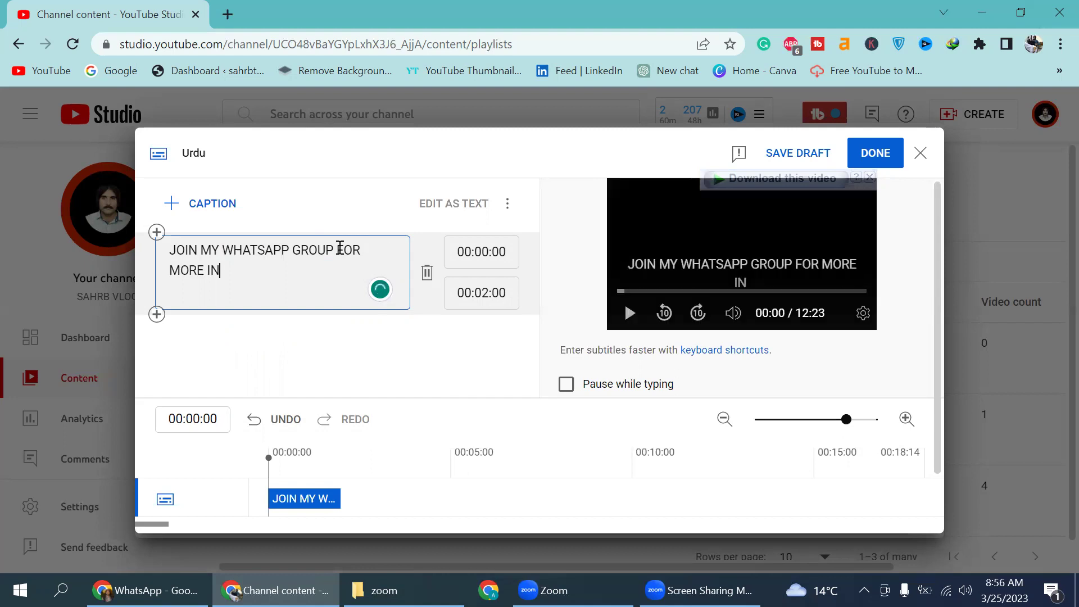
pyautogui.write('FORMA')
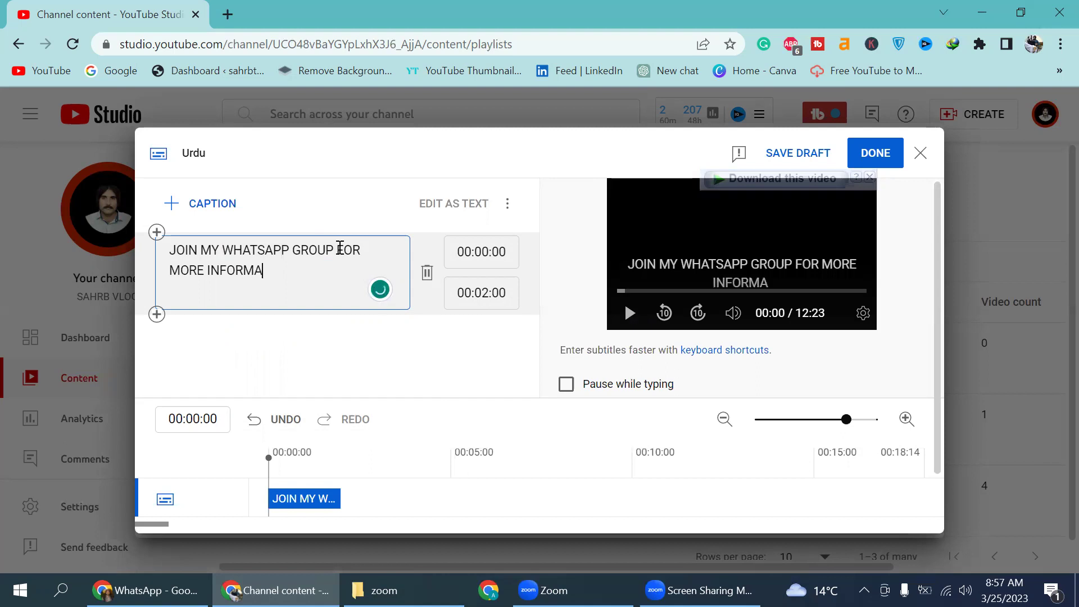
pyautogui.write('TION')
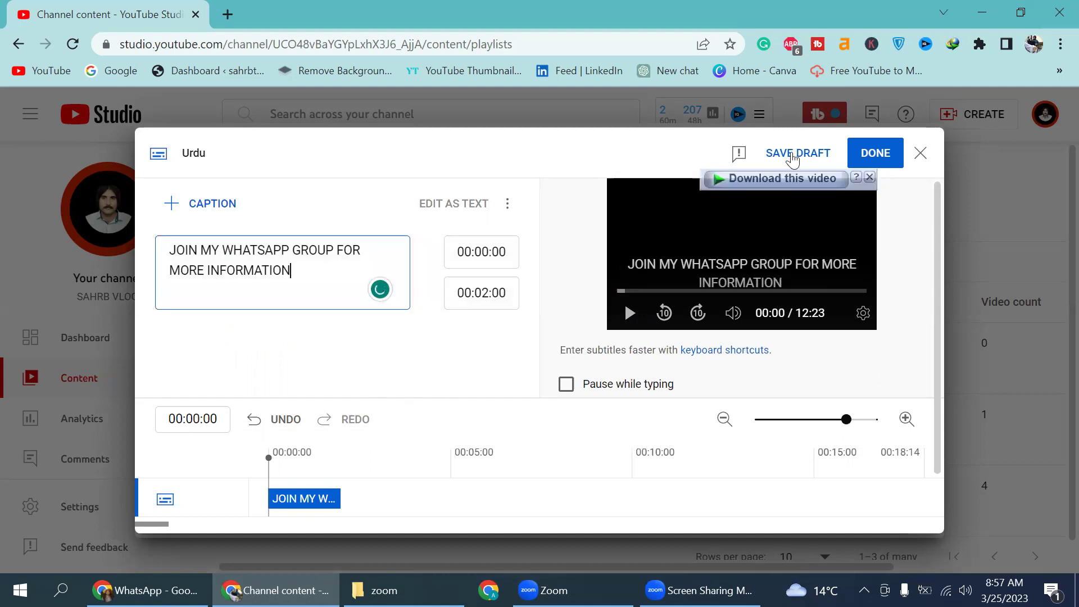
# Step: Publish the Urdu subtitles and save an end screen with a Most recent upload video element
pyautogui.click(880, 153)
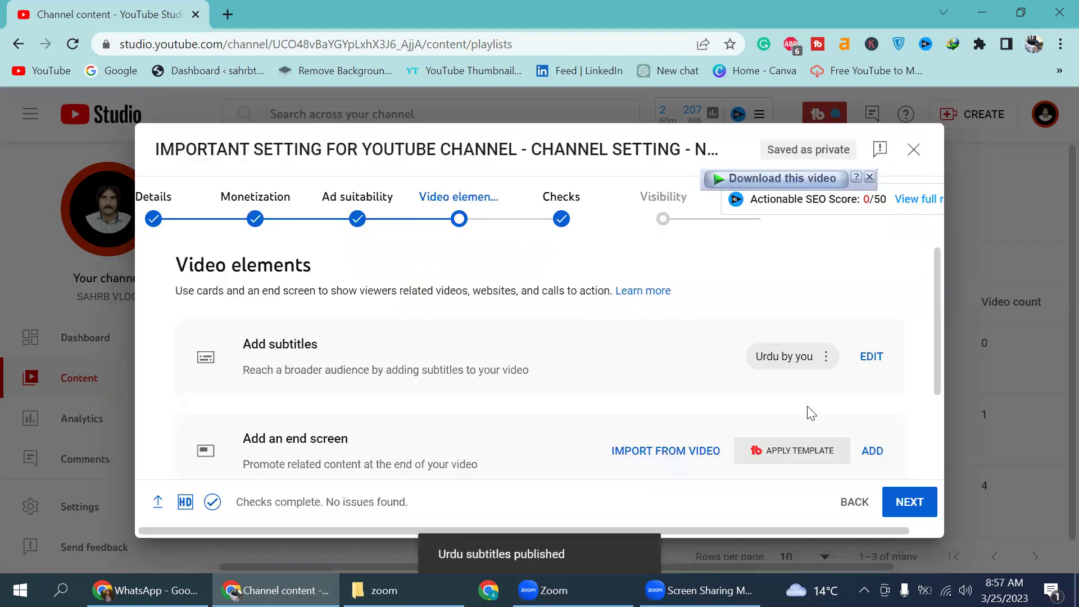
pyautogui.click(872, 451)
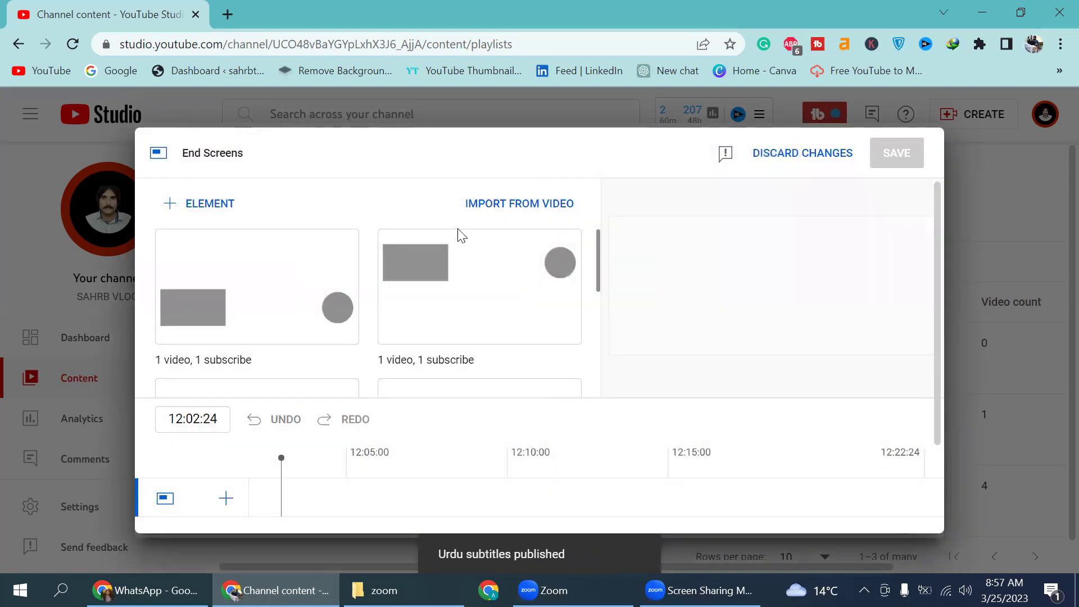
pyautogui.click(208, 207)
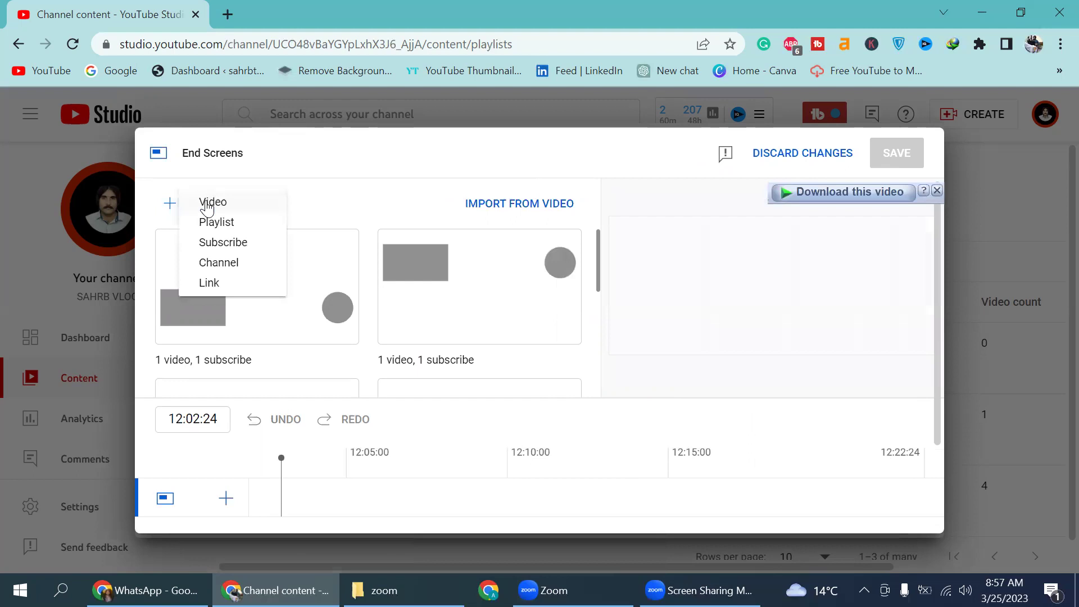
pyautogui.click(209, 204)
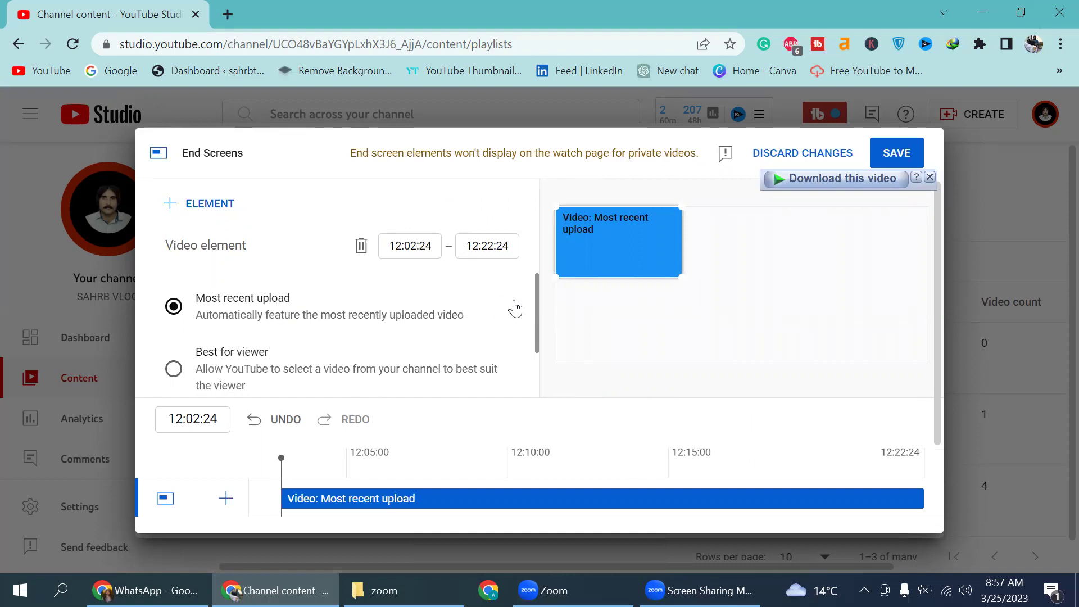
pyautogui.click(901, 153)
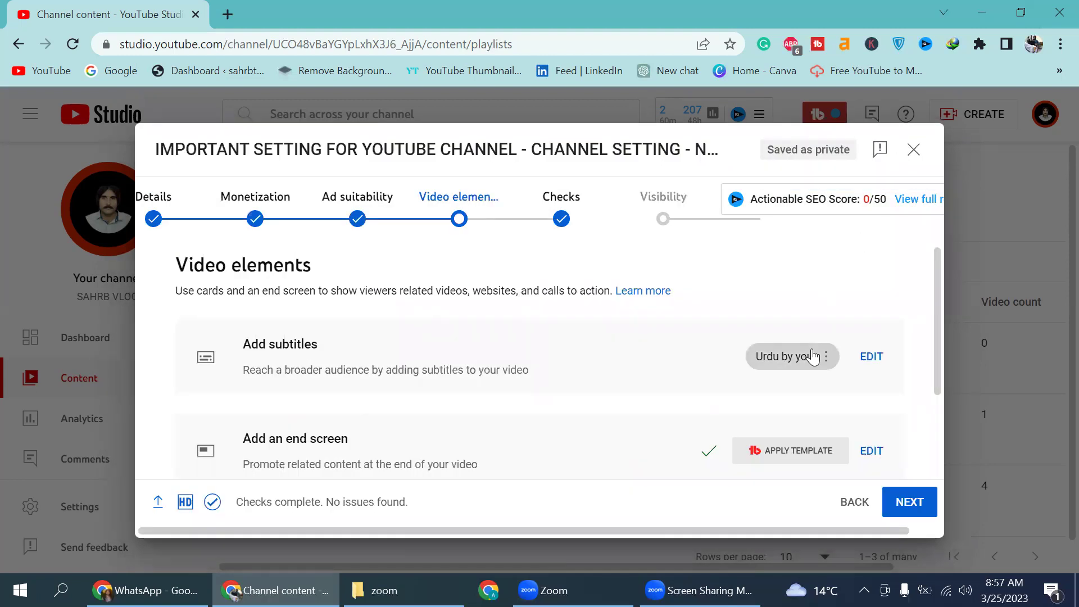
# Step: Add and save a video card linking to the FUUAST VLOG video
pyautogui.scroll(-3, 813, 357)
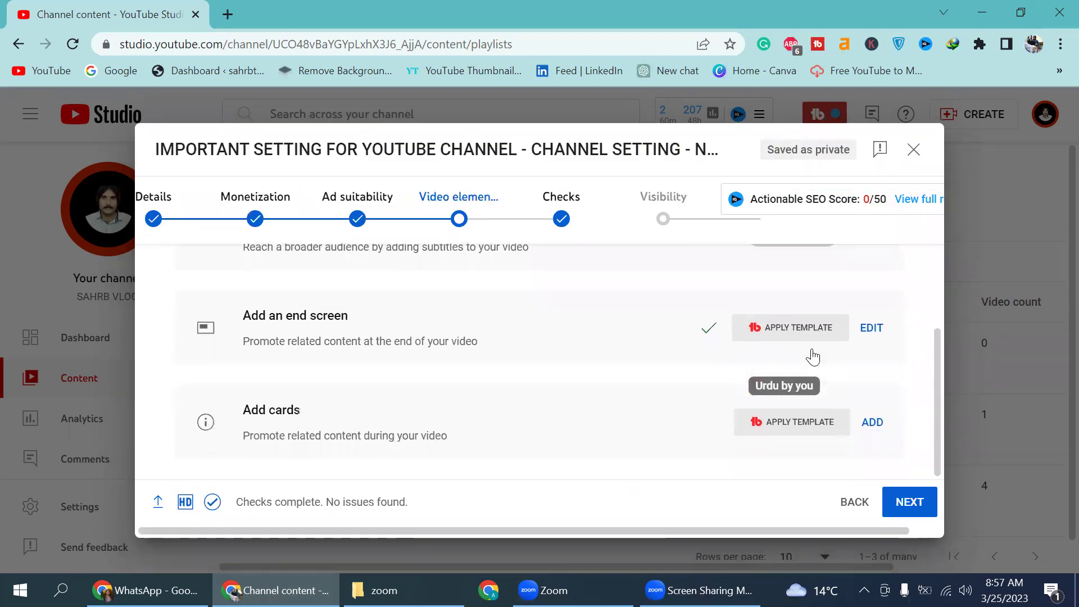
pyautogui.scroll(1, 813, 356)
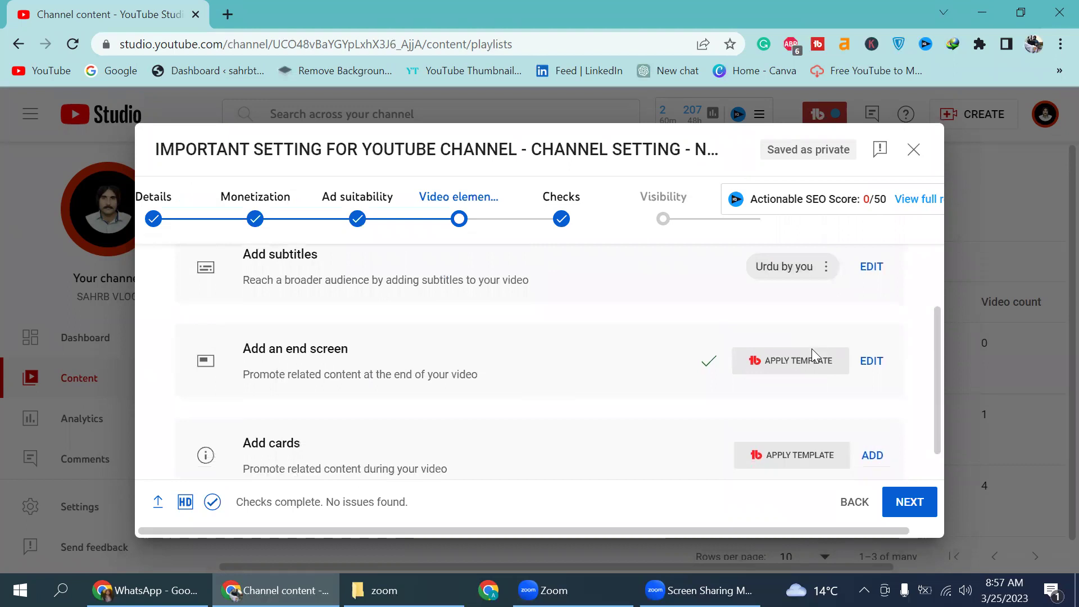
pyautogui.scroll(-1, 812, 349)
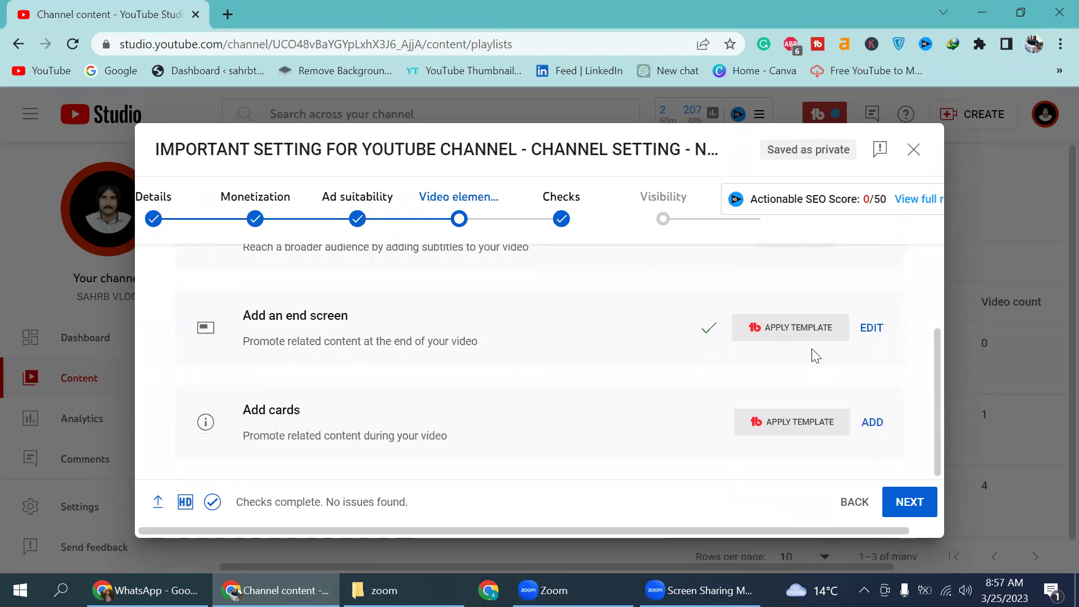
pyautogui.click(877, 424)
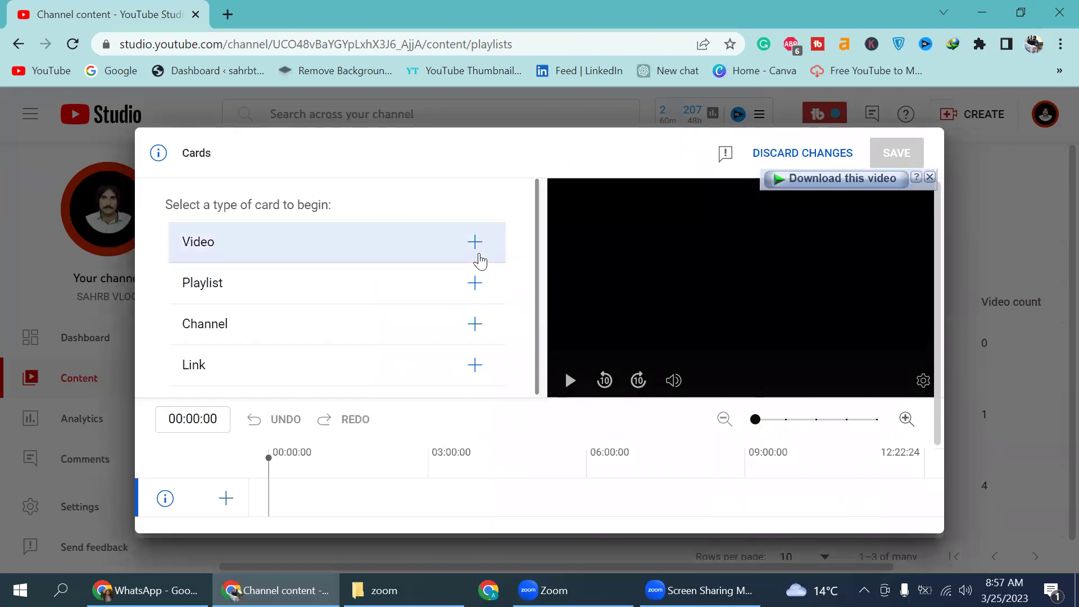
pyautogui.click(477, 253)
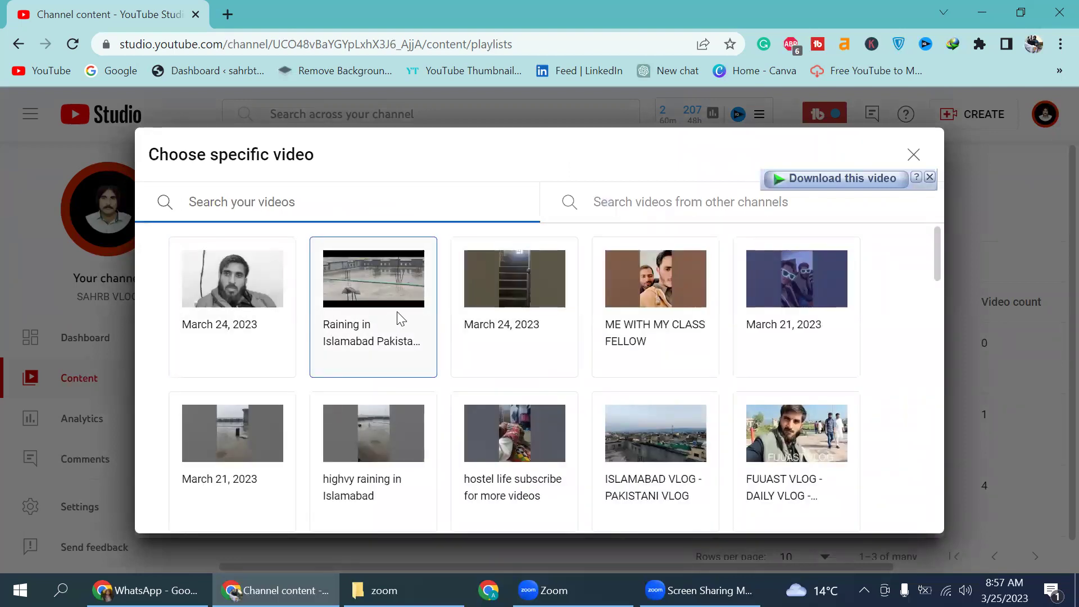
pyautogui.click(775, 431)
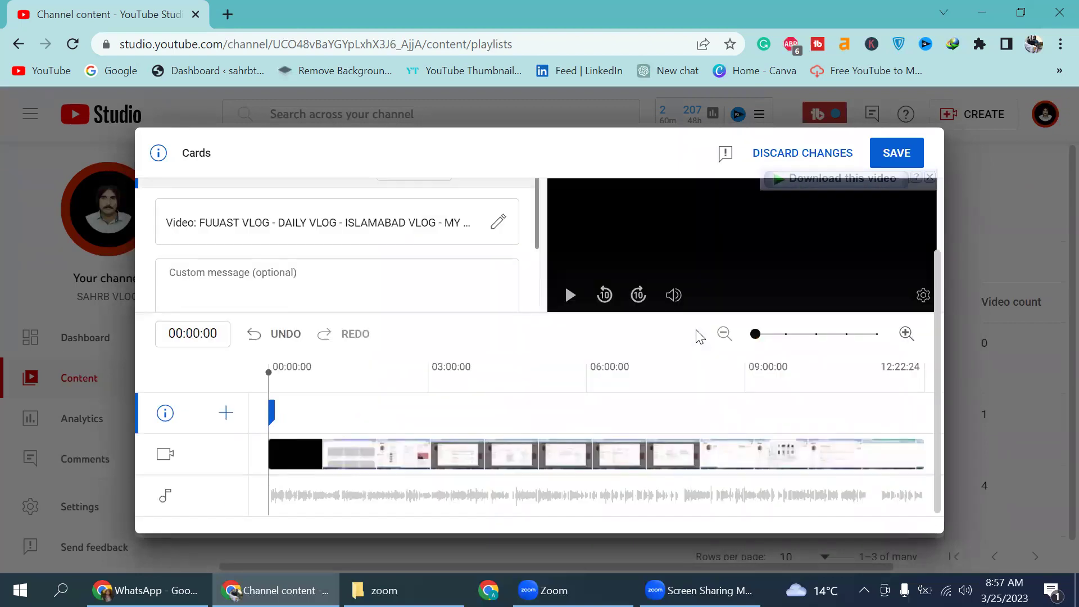
pyautogui.click(885, 148)
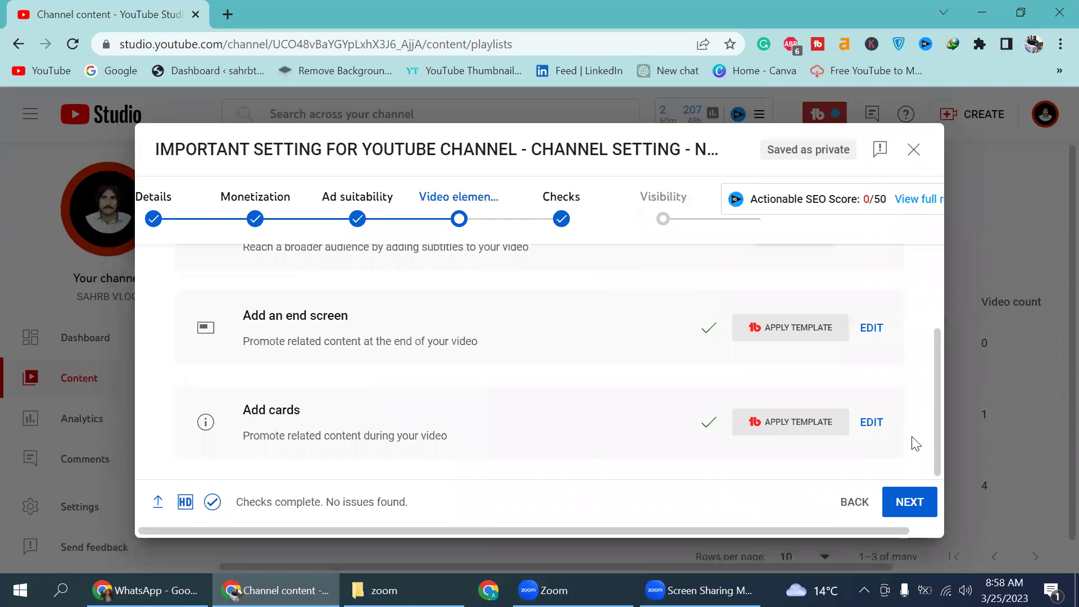
# Step: Pass through Checks to Visibility and save the video as Unlisted
pyautogui.click(899, 505)
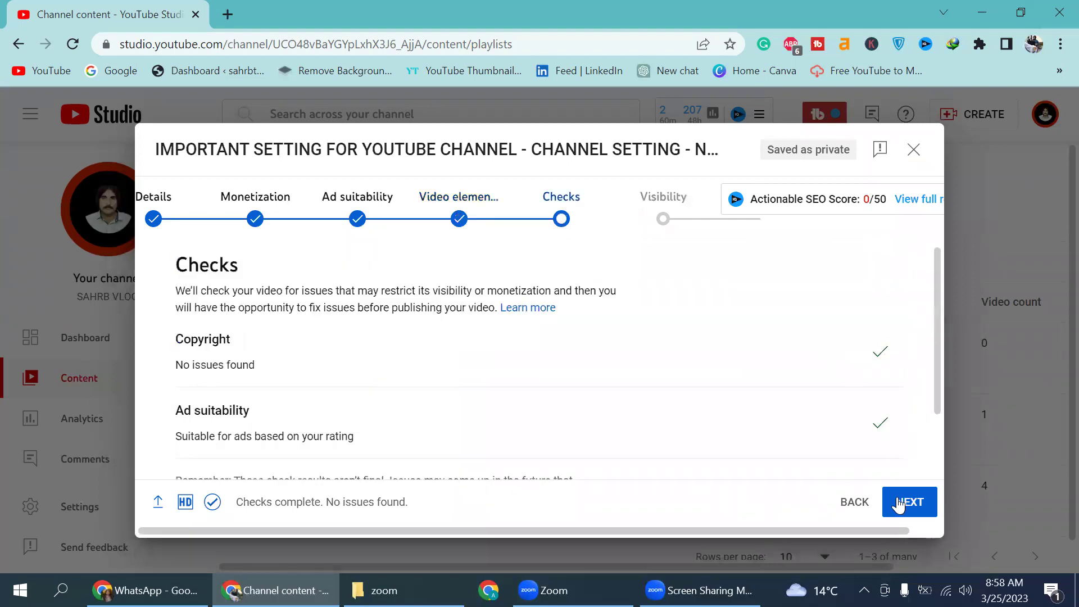
pyautogui.scroll(-2, 740, 393)
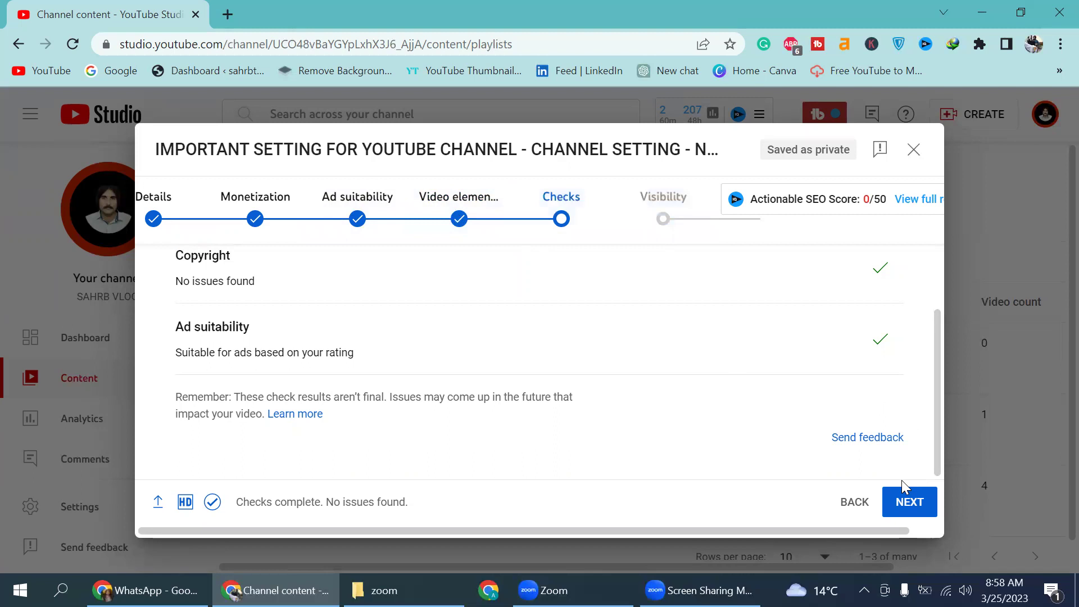
pyautogui.click(904, 509)
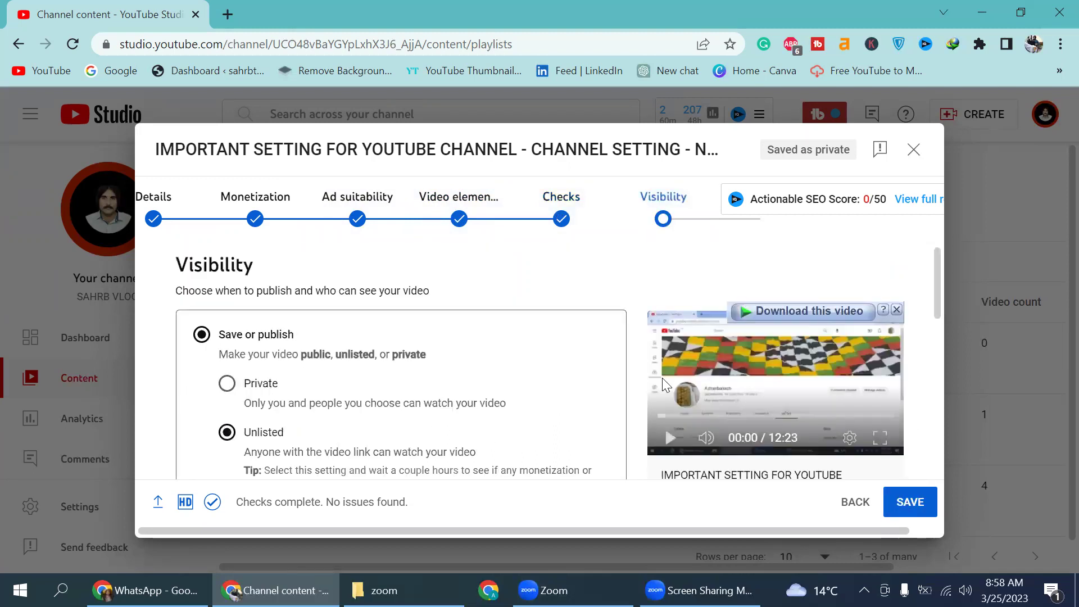
pyautogui.scroll(-6, 717, 376)
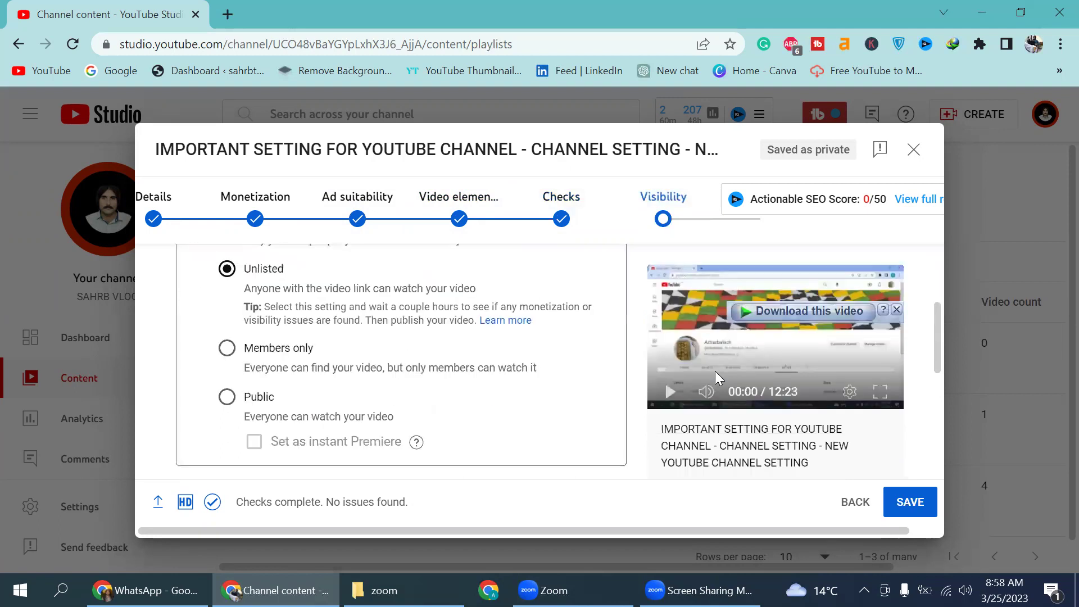
pyautogui.scroll(-2, 717, 376)
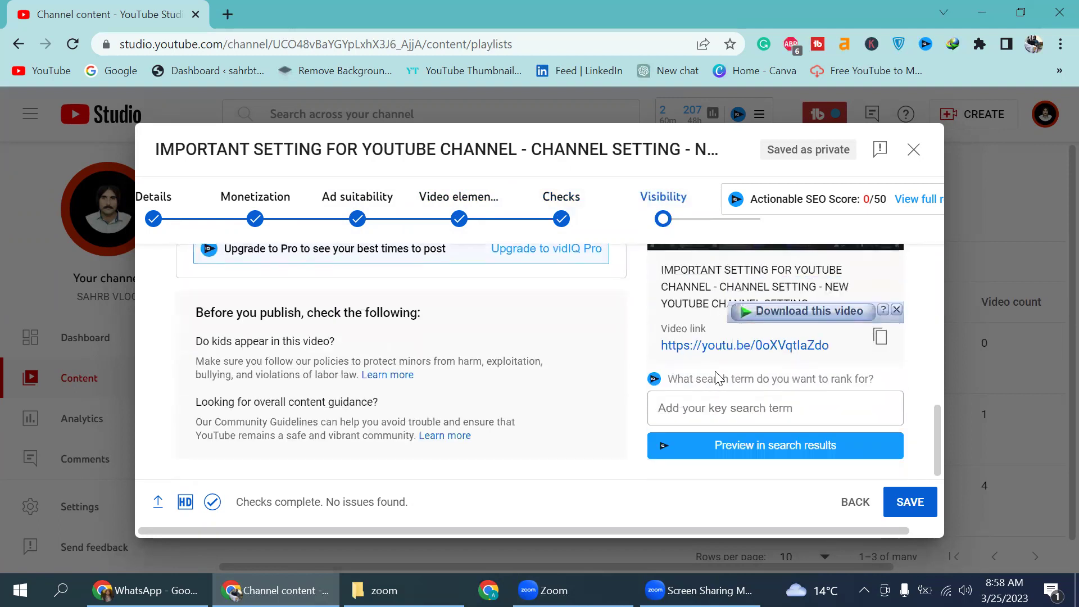
pyautogui.click(927, 503)
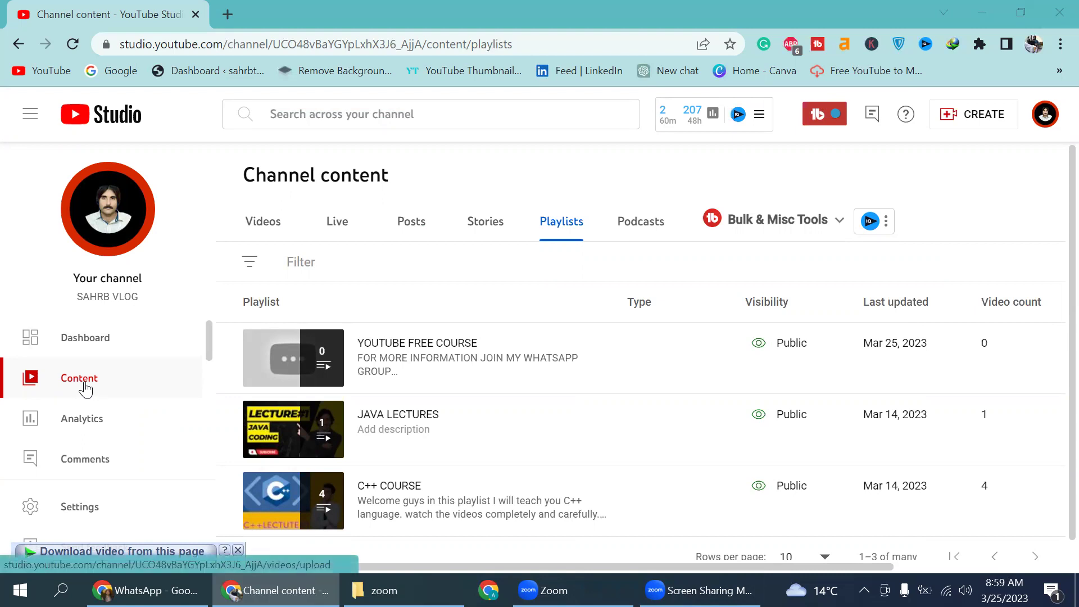
# Step: Show the Channel content Videos list, with the new Unlisted upload at the top
pyautogui.click(260, 222)
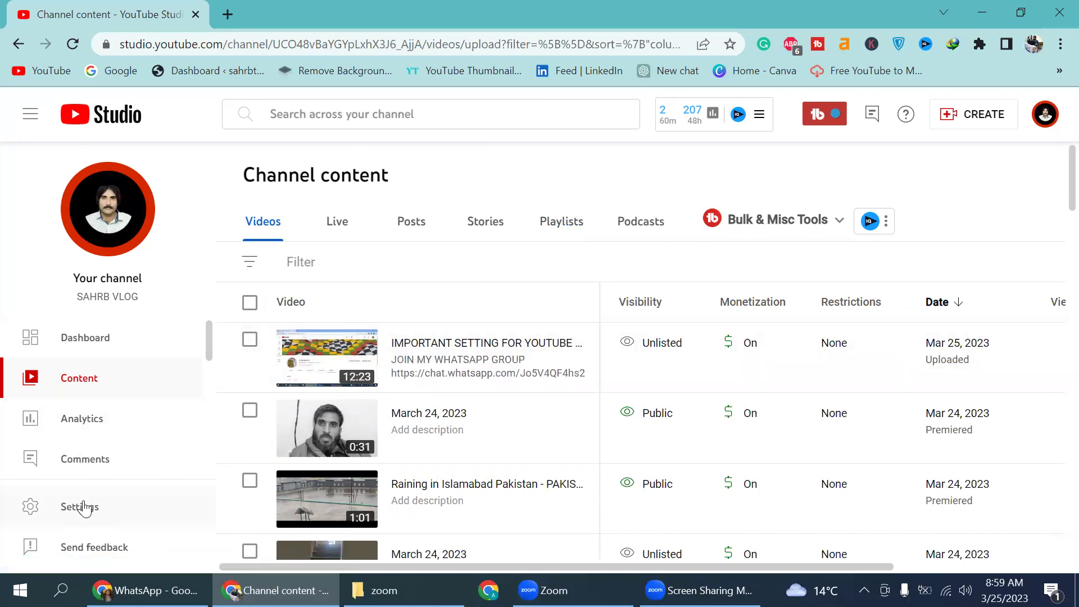
# Step: Add blank lines plus 'JOIN MY WHATSAPP GROUP' and the invite link to the default upload description, then save
pyautogui.click(84, 506)
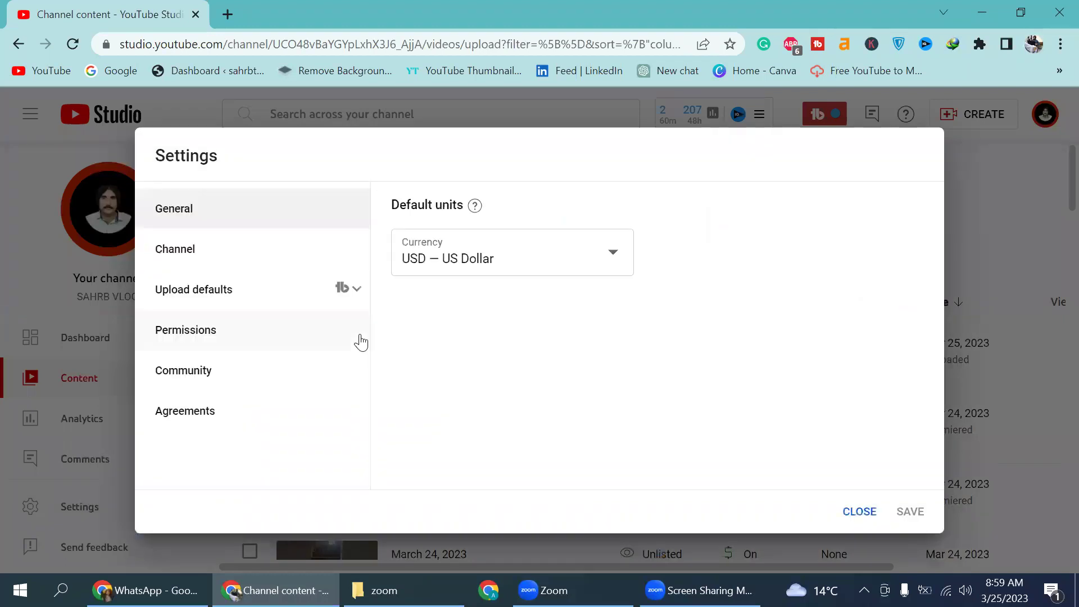
pyautogui.click(228, 298)
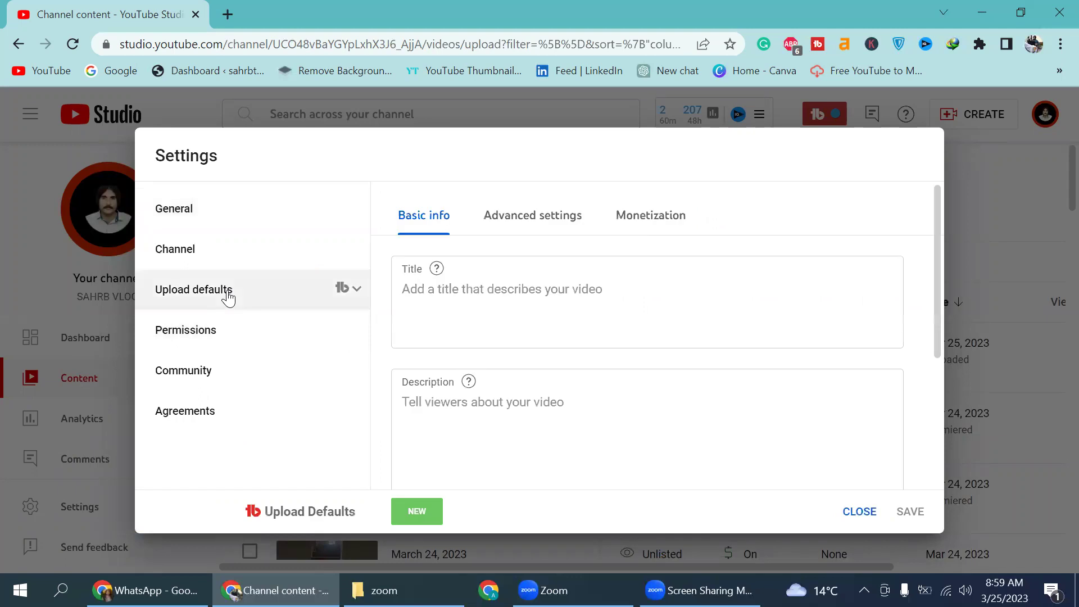
pyautogui.click(466, 417)
pyautogui.press('Return')
pyautogui.press('Return')
pyautogui.press('Return')
pyautogui.press('Return')
pyautogui.press('Return')
pyautogui.press('Return')
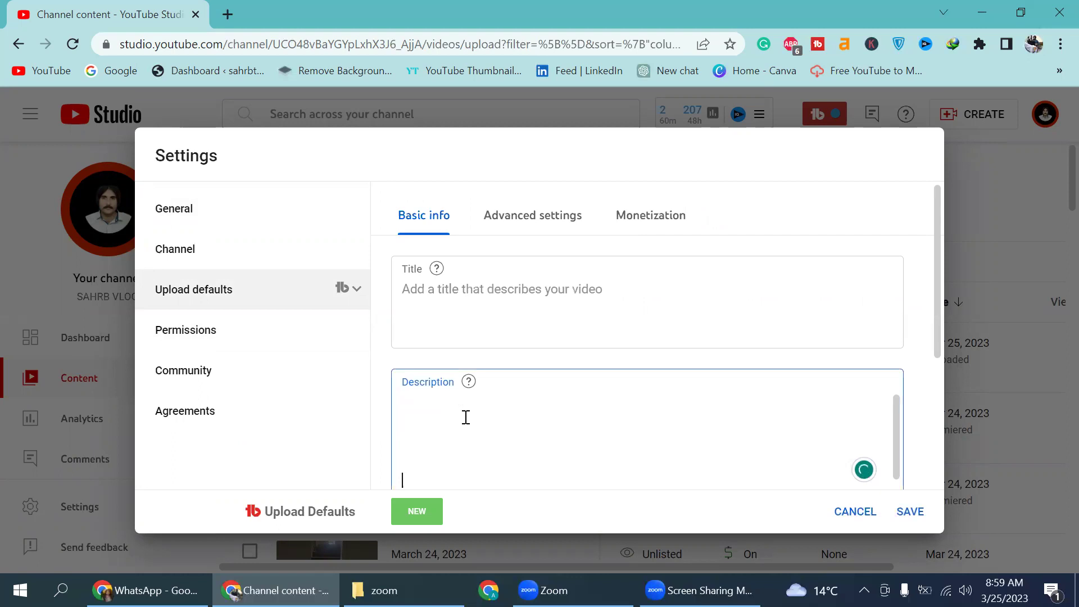
pyautogui.press('Return')
pyautogui.press('Return')
pyautogui.press('Return')
pyautogui.press('Return')
pyautogui.press('Return')
pyautogui.scroll(-1, 935, 327)
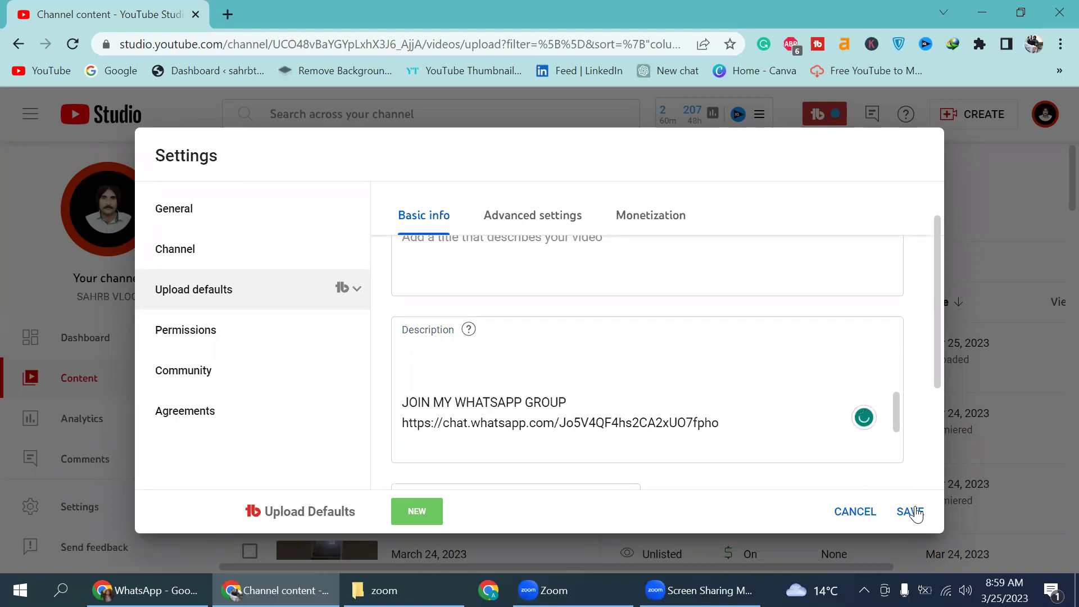
pyautogui.click(911, 512)
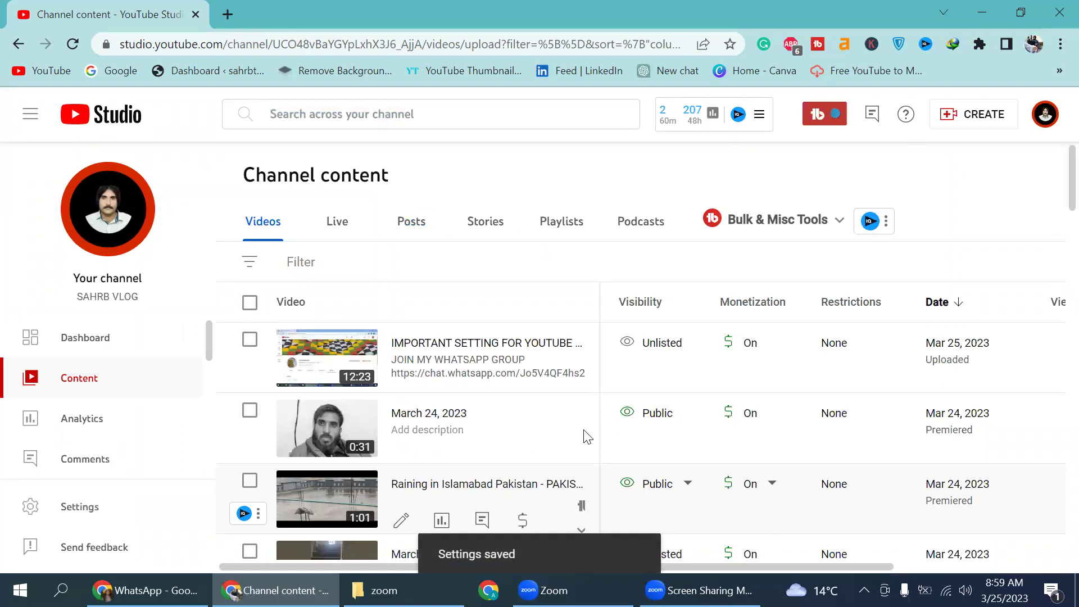
# Step: Open the new upload's Video monetization page with Monetization On and all ad types ticked
pyautogui.moveTo(684, 342)
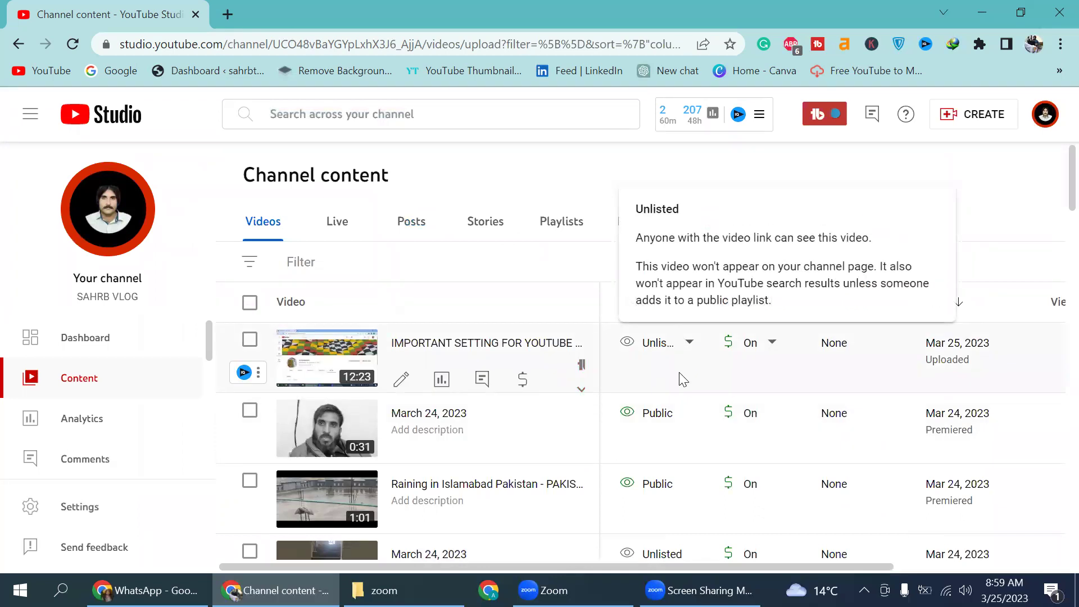
pyautogui.click(525, 390)
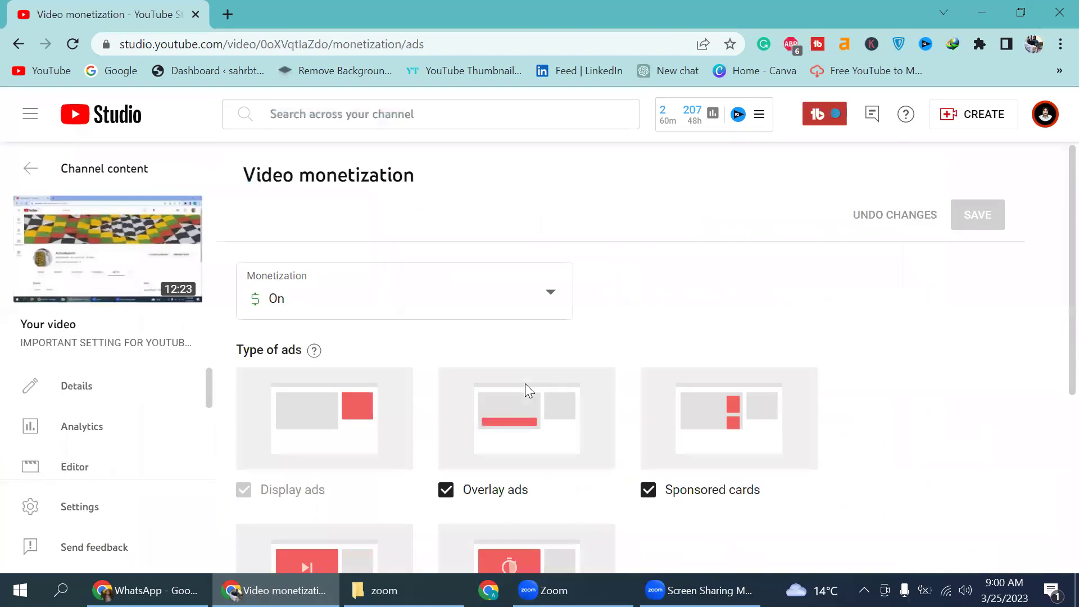
pyautogui.scroll(-5, 525, 385)
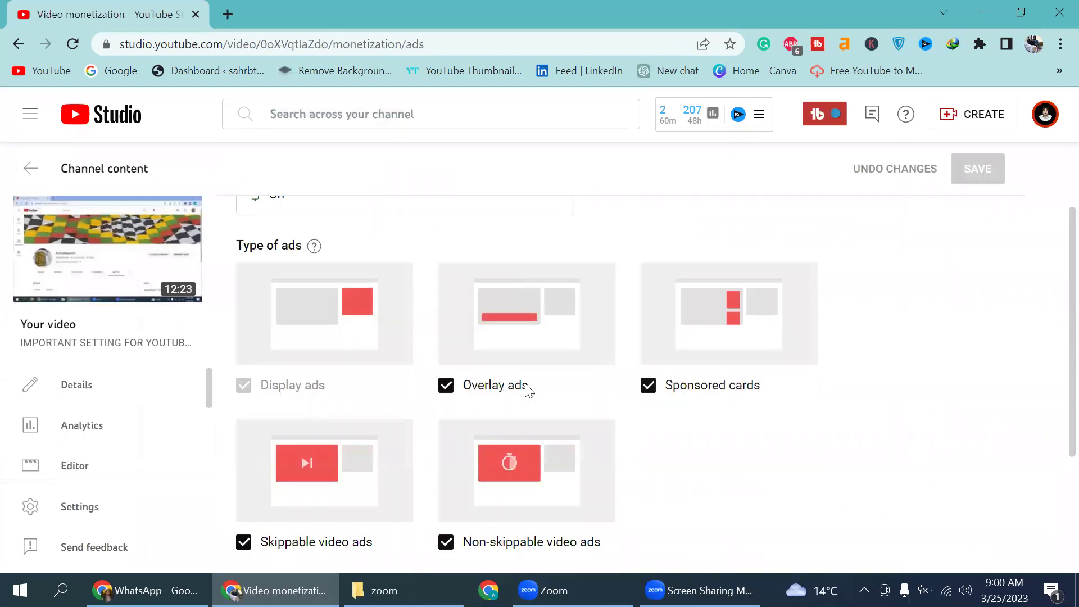
# Step: Open the mid-roll manager and add ad breaks from 00:00:00 through 04:40:04
pyautogui.click(326, 509)
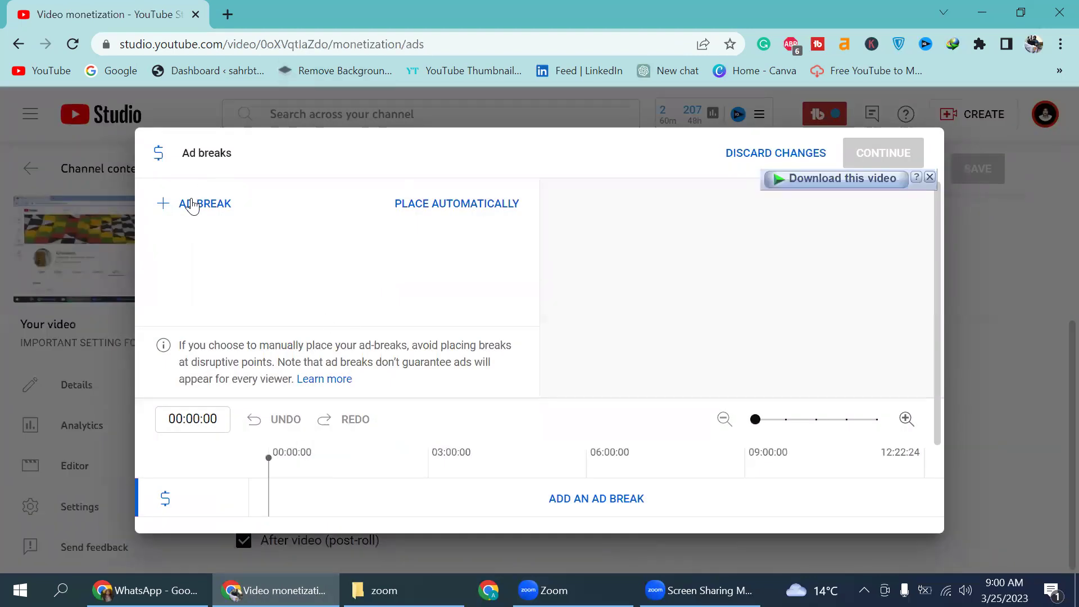
pyautogui.click(193, 204)
pyautogui.click(204, 205)
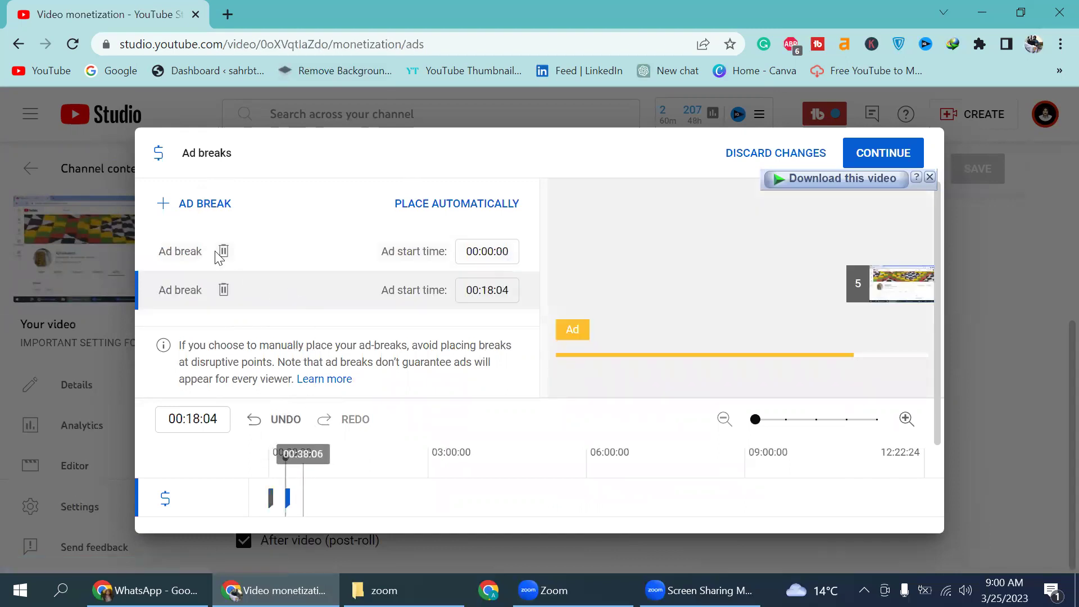
pyautogui.click(198, 205)
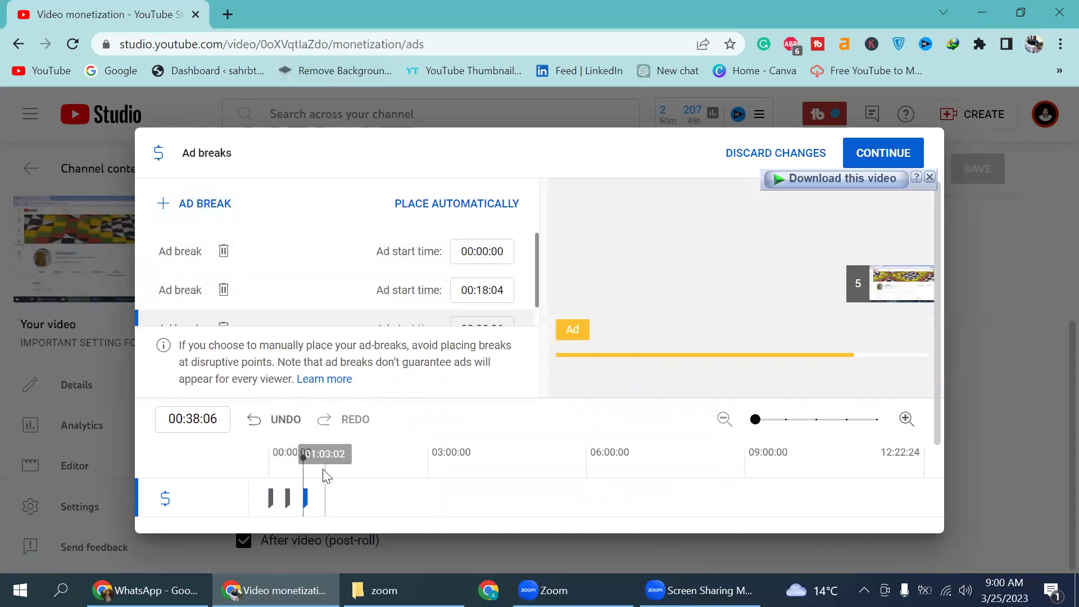
pyautogui.click(192, 206)
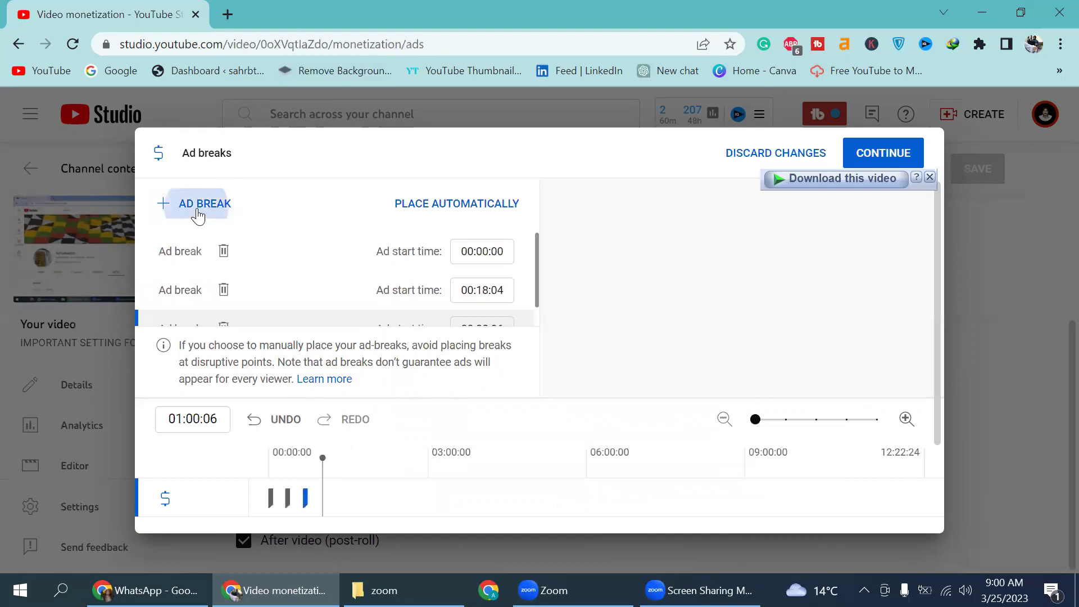
pyautogui.click(349, 469)
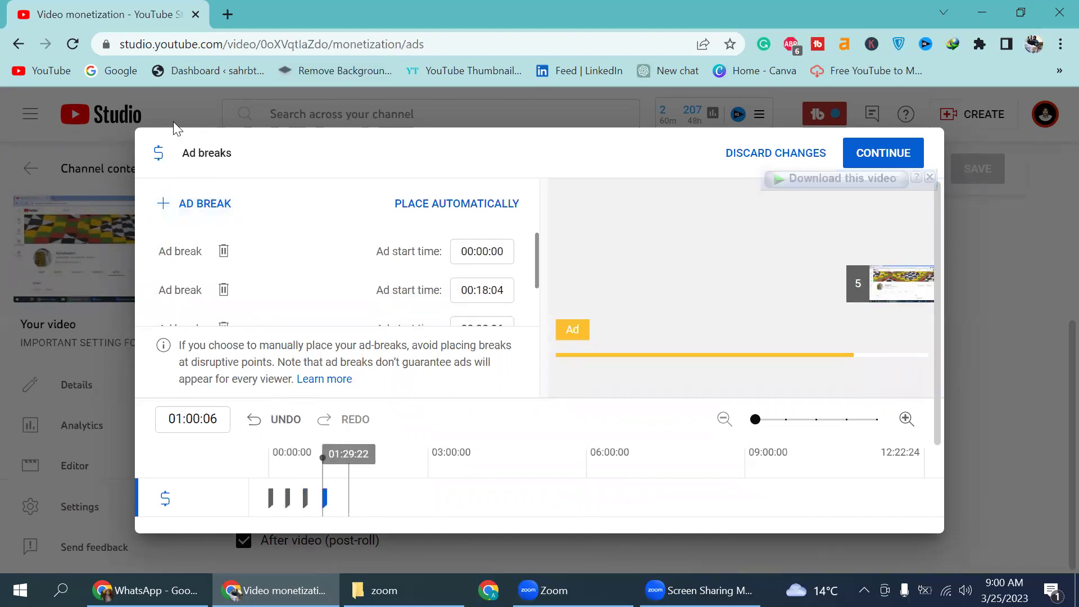
pyautogui.click(193, 206)
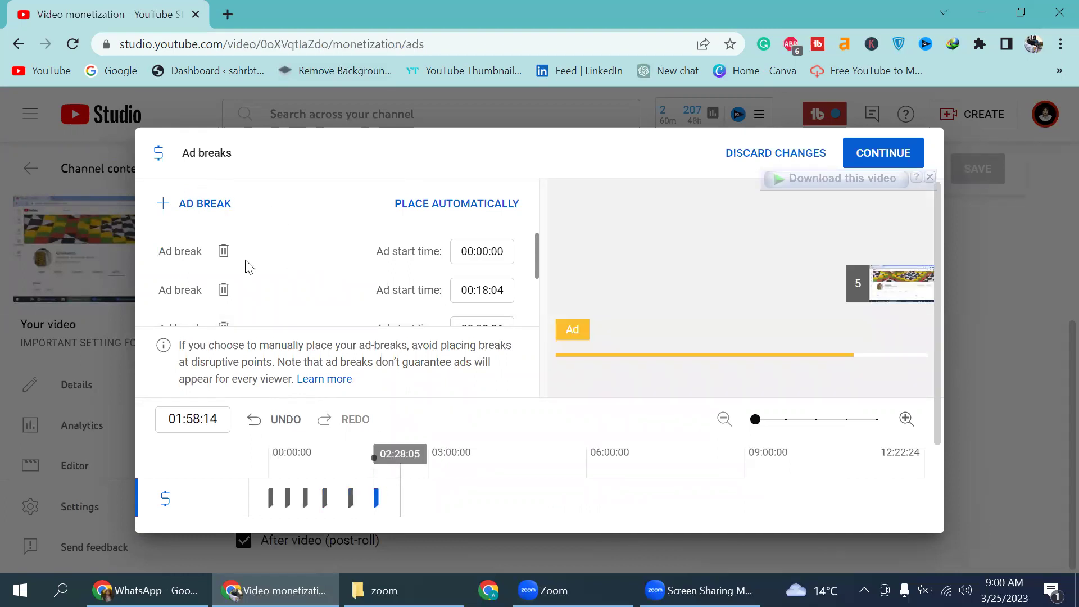
pyautogui.click(210, 207)
pyautogui.click(188, 210)
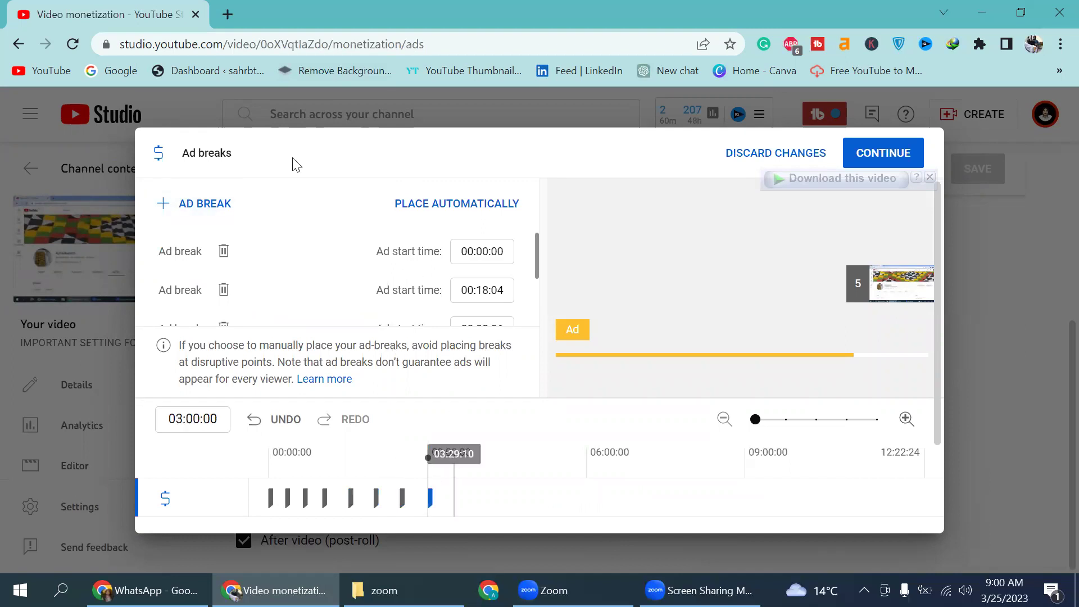
pyautogui.click(216, 219)
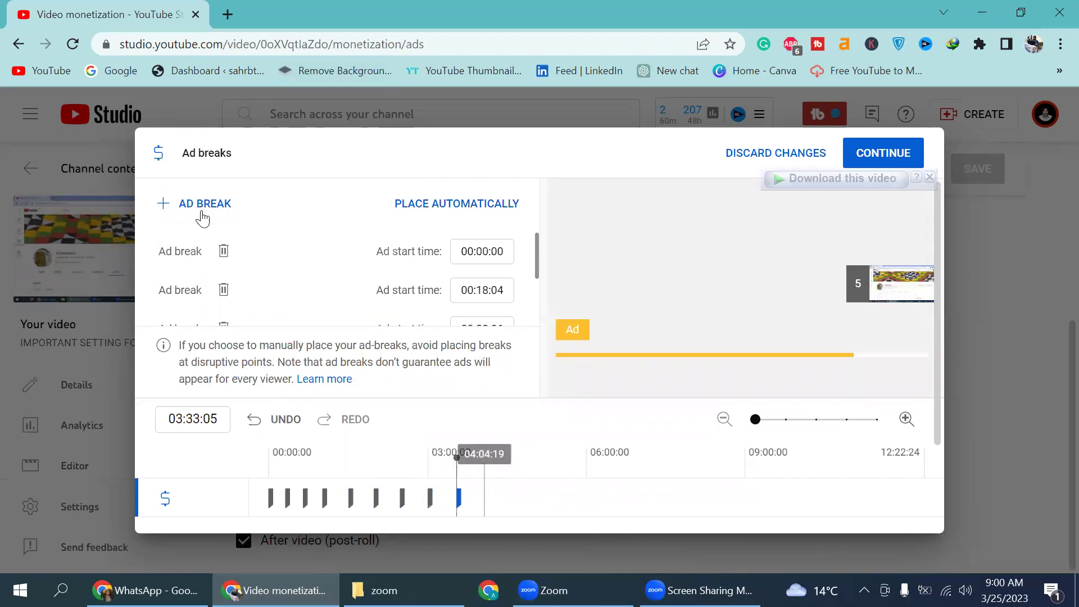
pyautogui.click(194, 207)
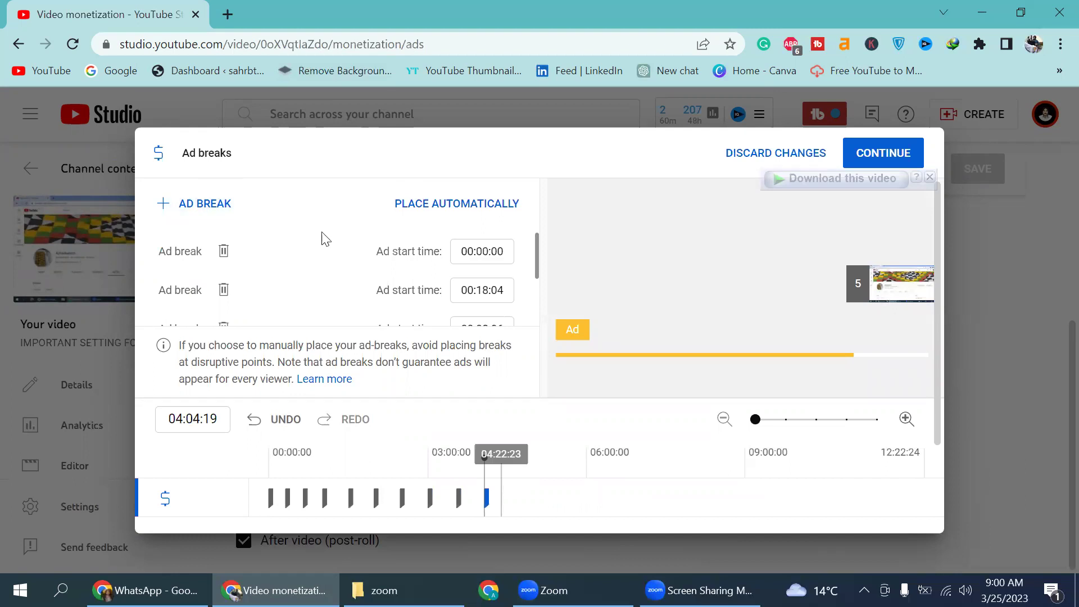
pyautogui.click(226, 214)
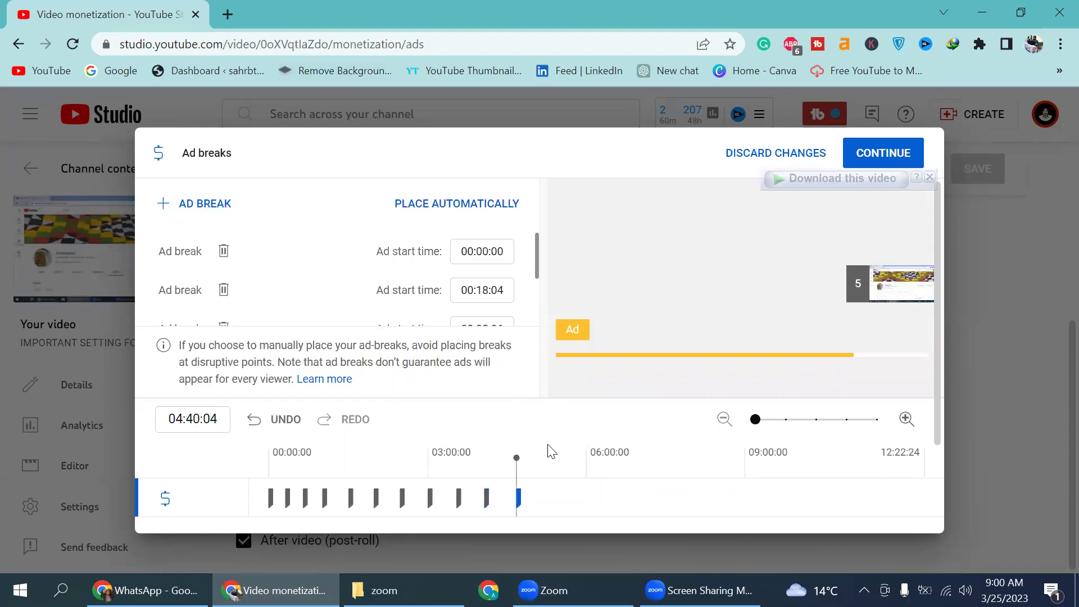
# Step: Add further ad breaks from 05:15:13 through 11:58:02 and confirm the placements
pyautogui.click(547, 453)
pyautogui.click(209, 206)
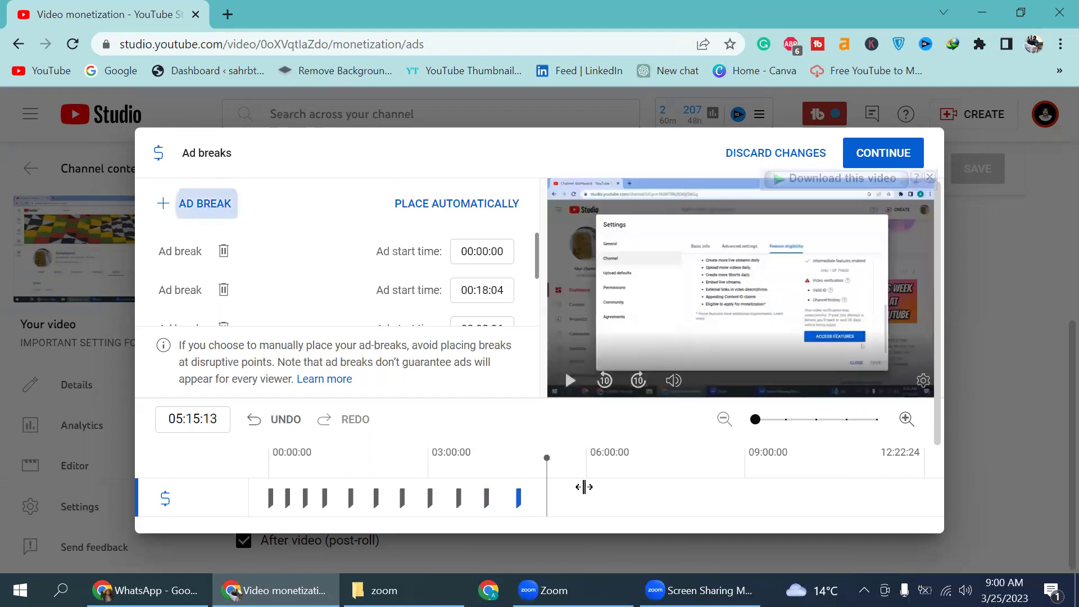
pyautogui.click(583, 486)
pyautogui.click(221, 203)
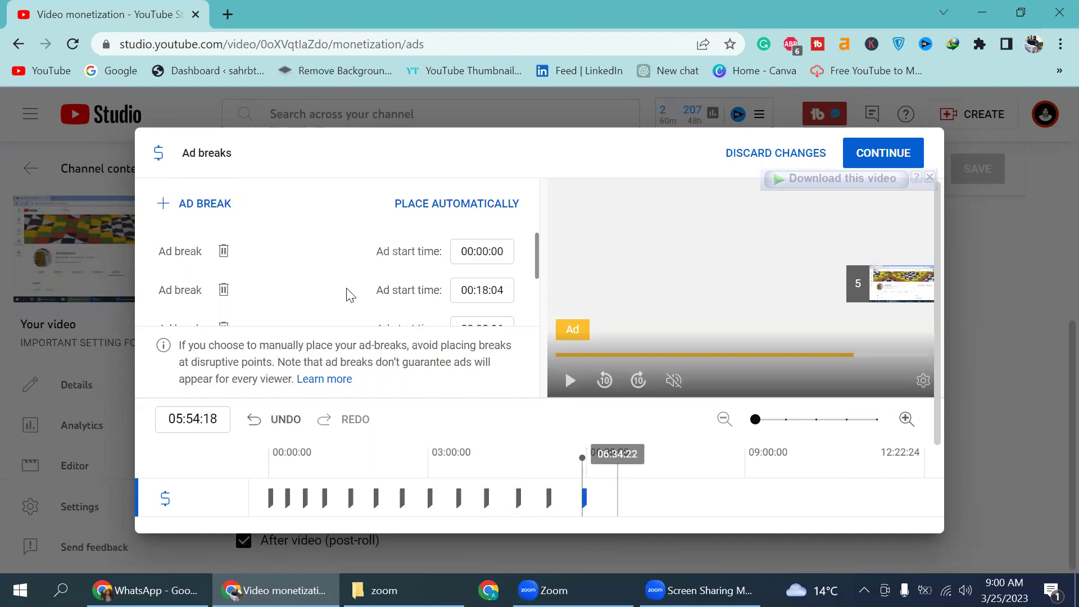
pyautogui.click(210, 203)
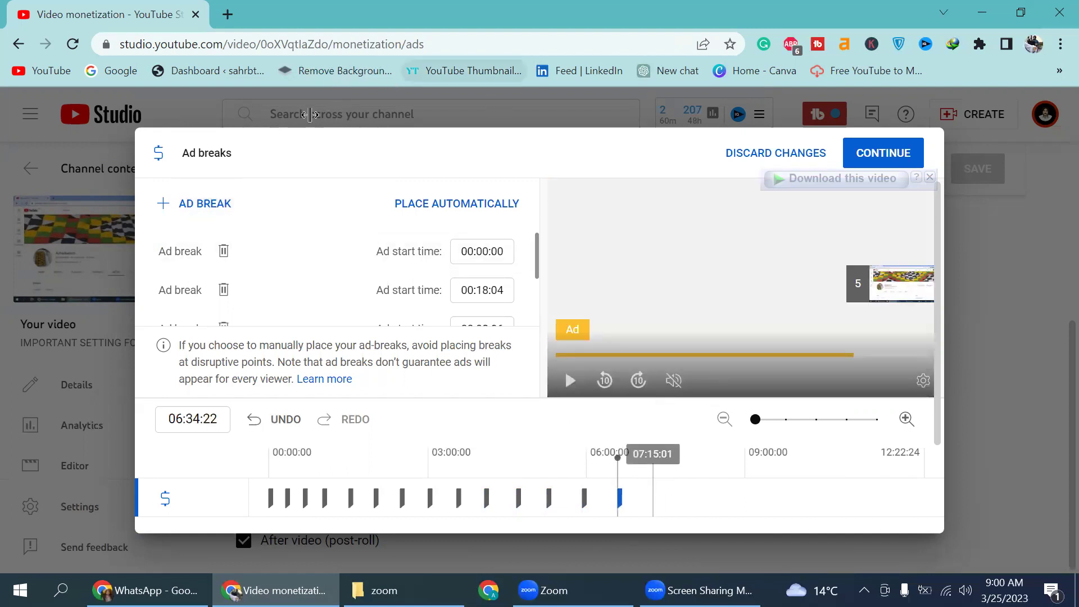
pyautogui.click(222, 207)
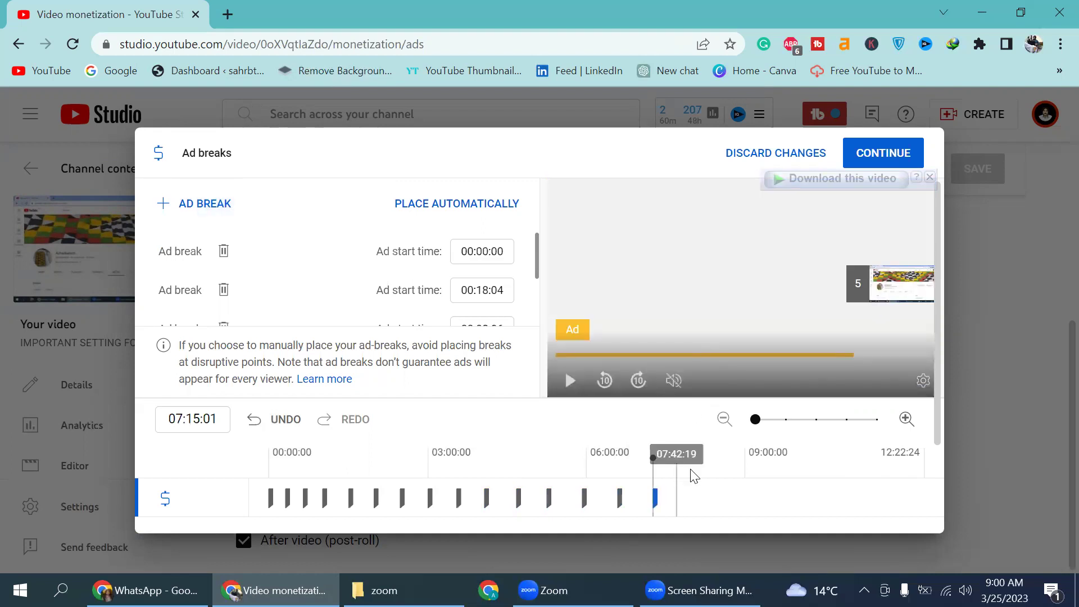
pyautogui.click(254, 206)
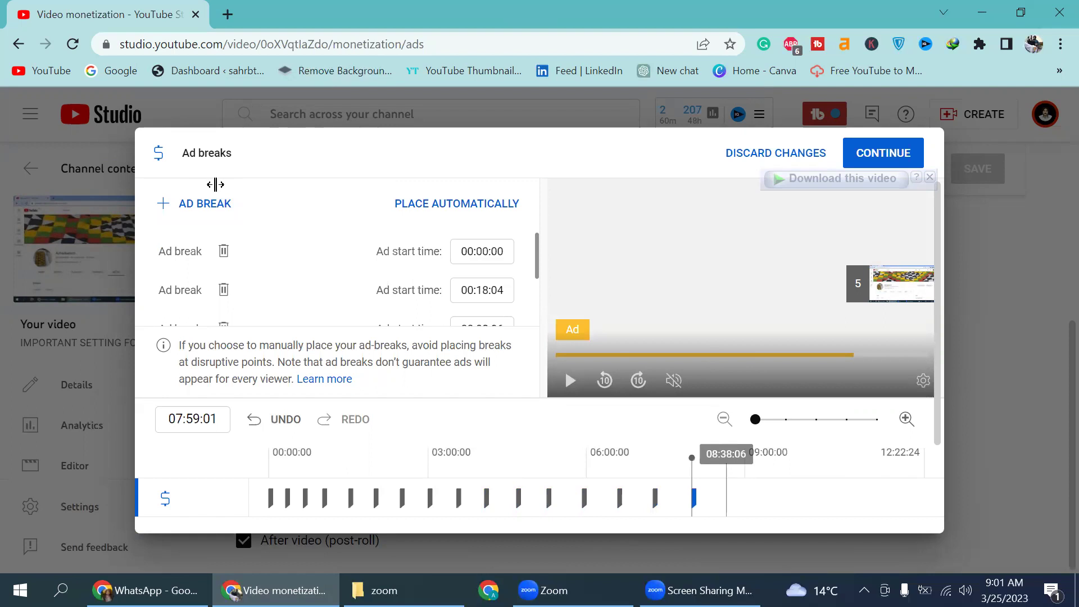
pyautogui.click(217, 205)
pyautogui.click(765, 470)
pyautogui.click(205, 205)
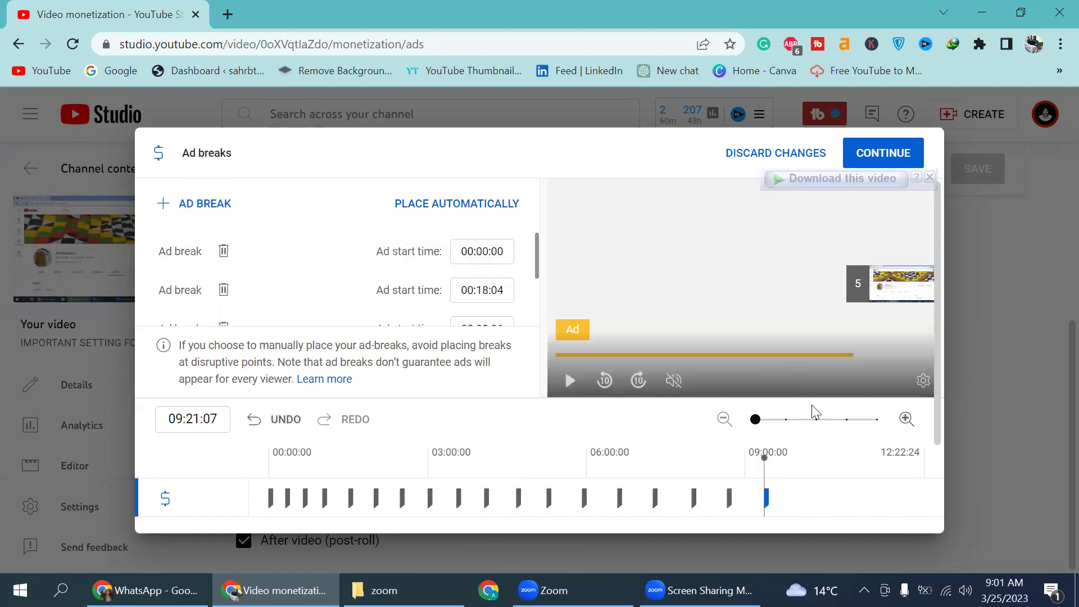
pyautogui.click(814, 441)
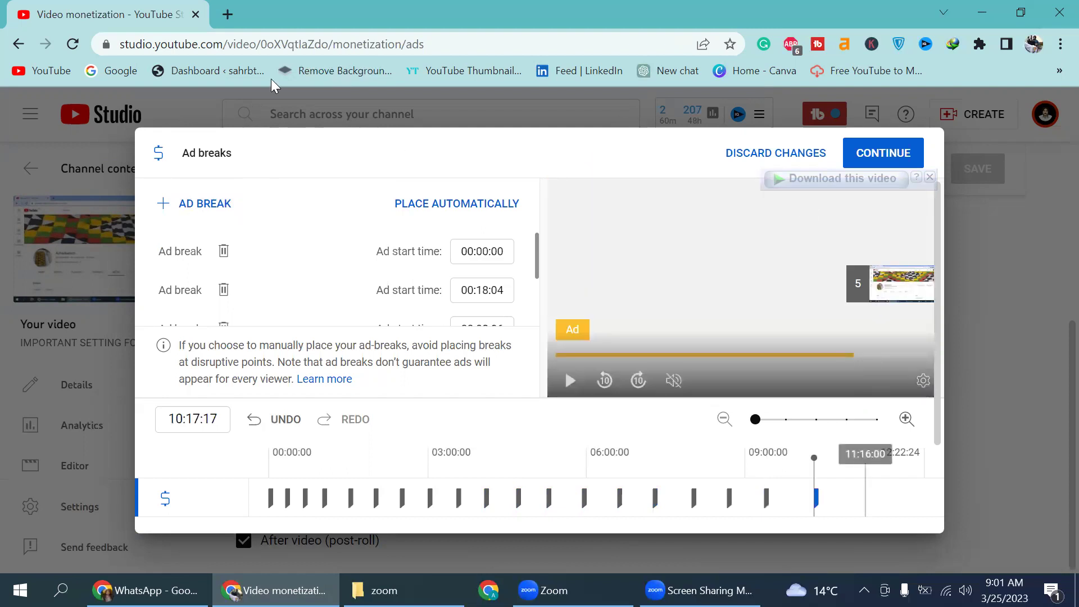
pyautogui.click(865, 453)
pyautogui.click(205, 204)
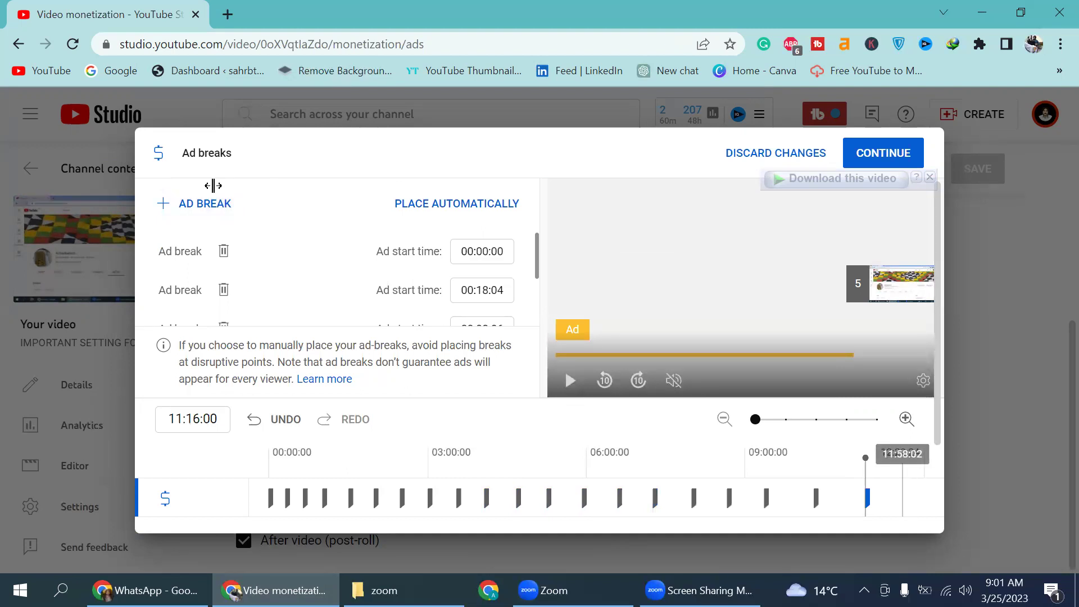
pyautogui.click(212, 204)
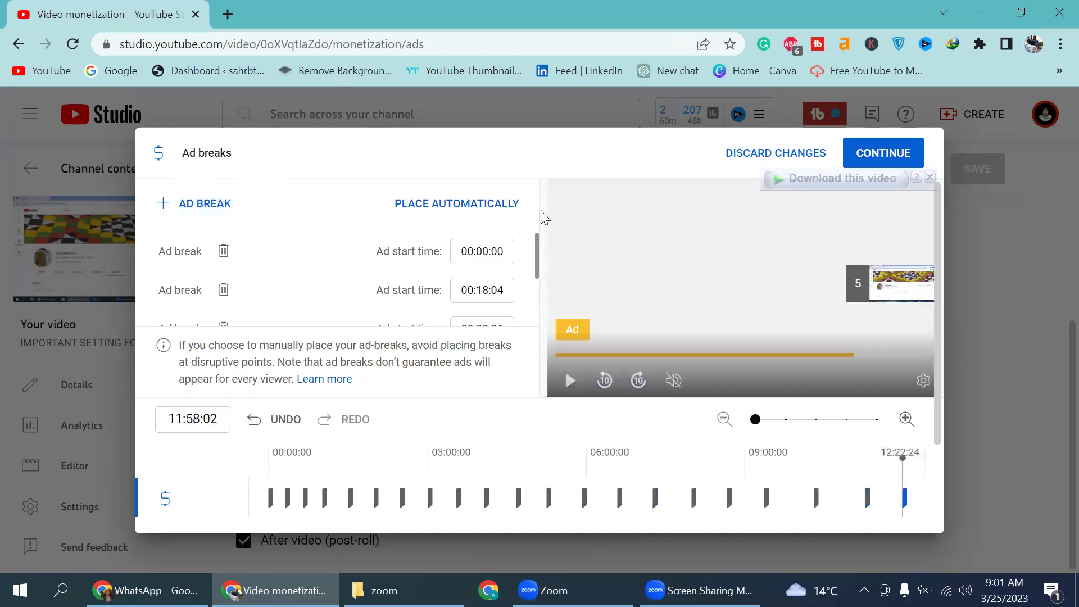
pyautogui.click(886, 155)
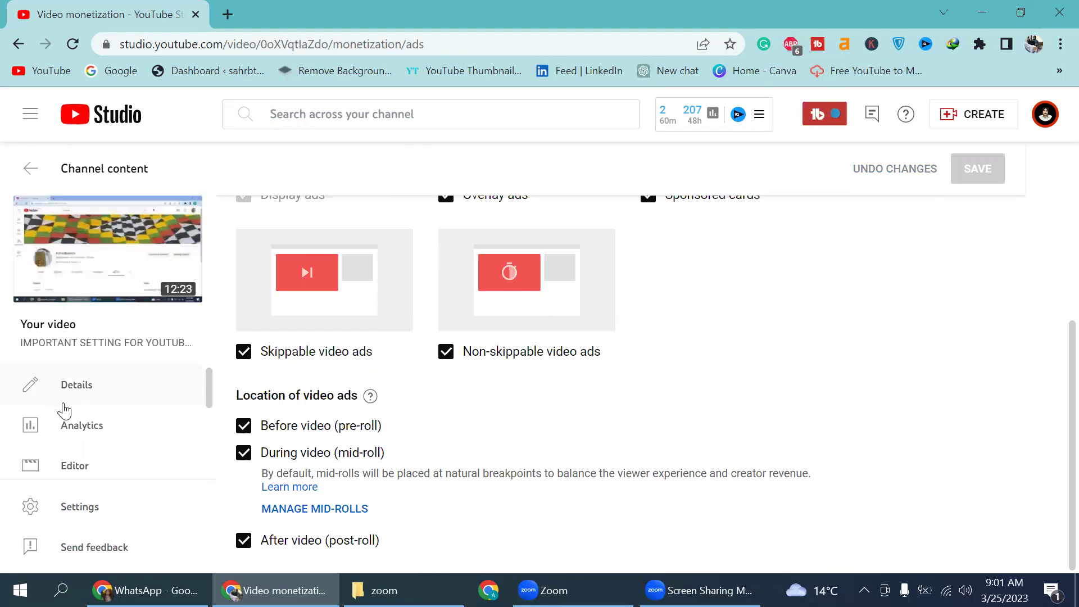
# Step: Return to the Channel content list and open the uploaded video's details
pyautogui.click(24, 180)
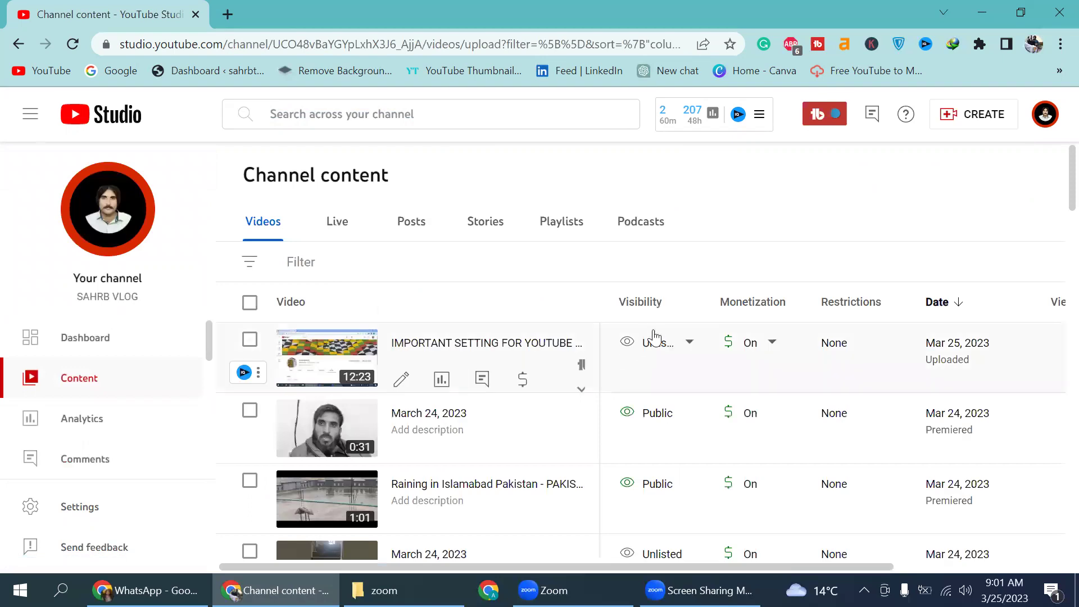
pyautogui.click(404, 381)
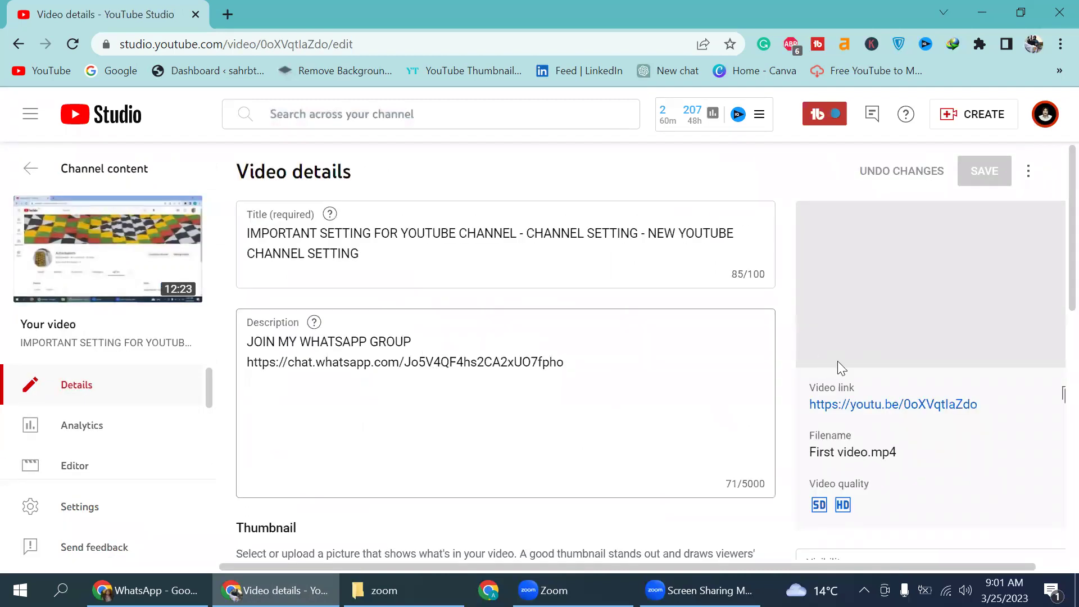
# Step: Assign the video to the YOUTUBE FREE COURSE playlist and save the details
pyautogui.scroll(-10, 838, 362)
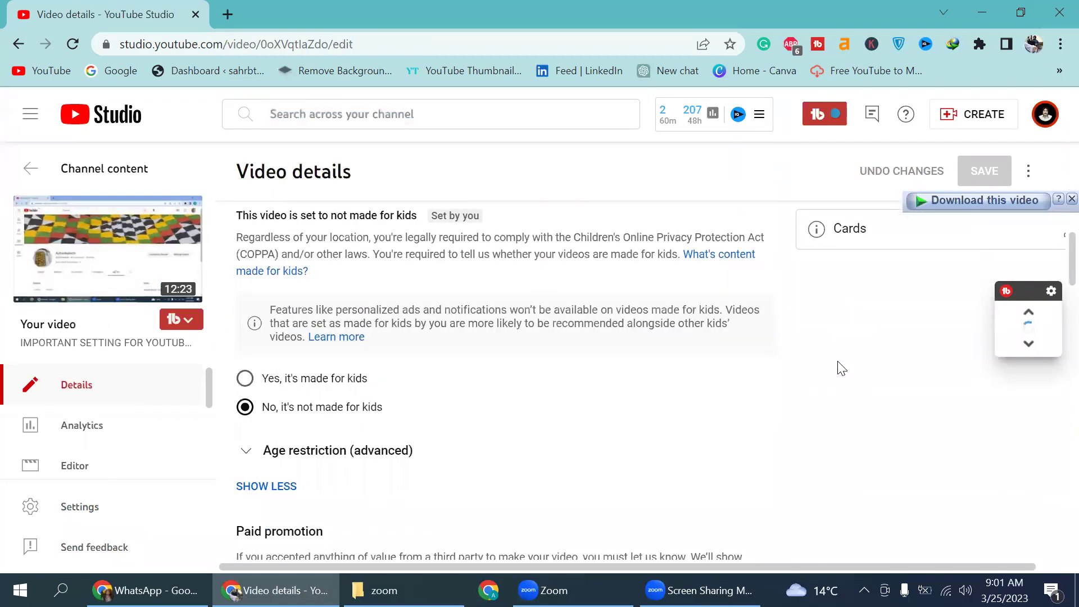
pyautogui.scroll(6, 838, 366)
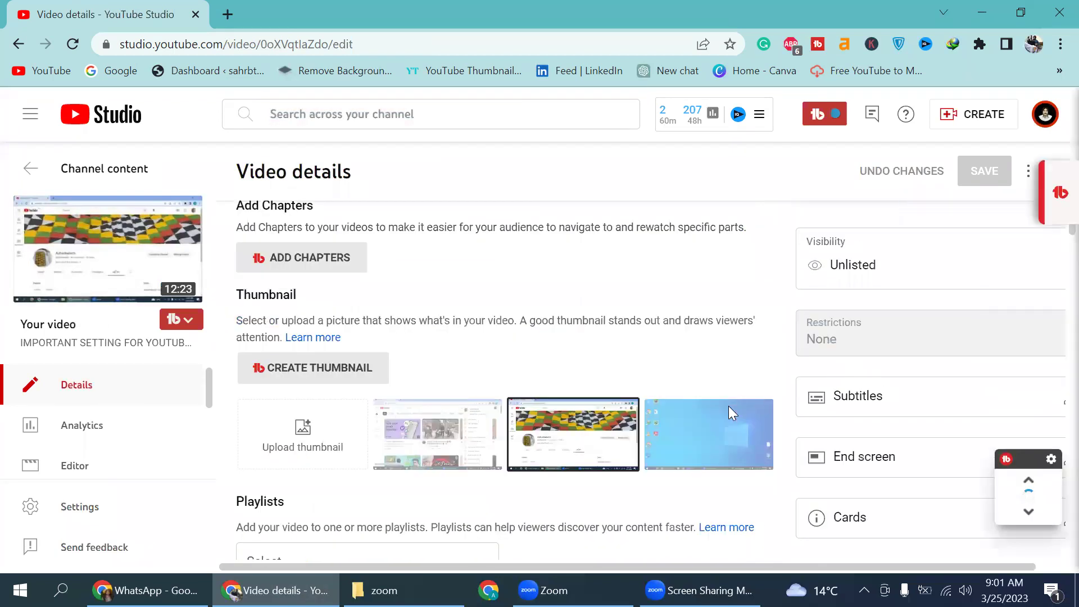
pyautogui.scroll(-5, 729, 405)
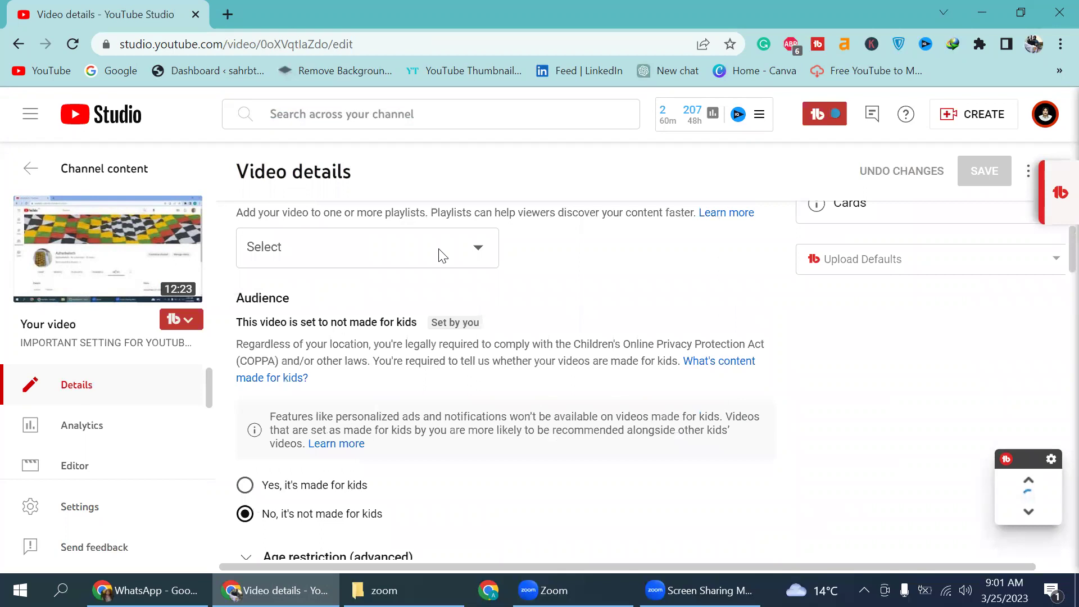
pyautogui.scroll(2, 443, 256)
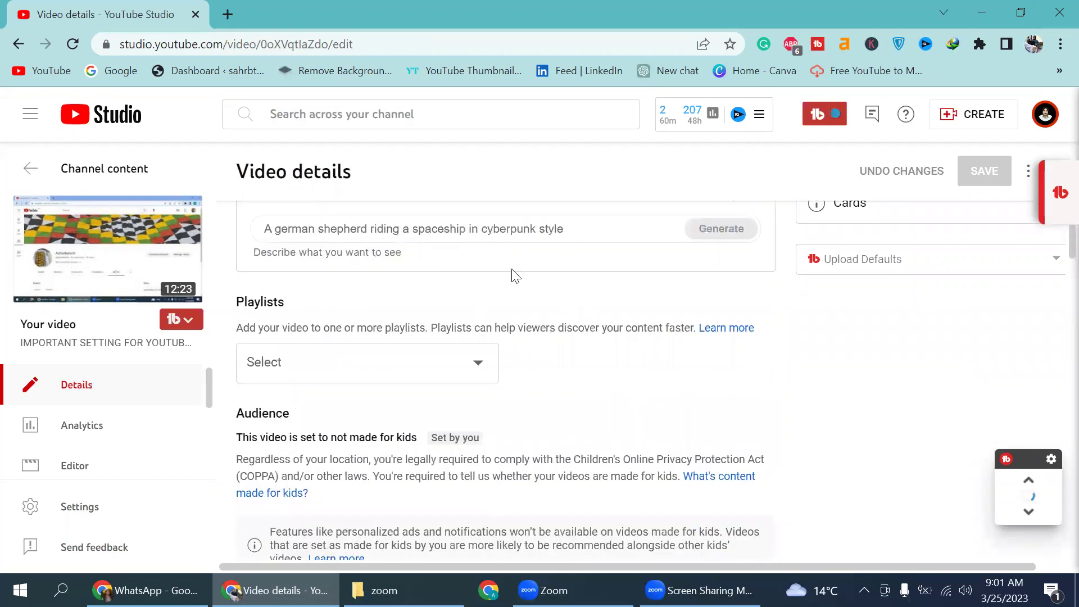
pyautogui.click(474, 371)
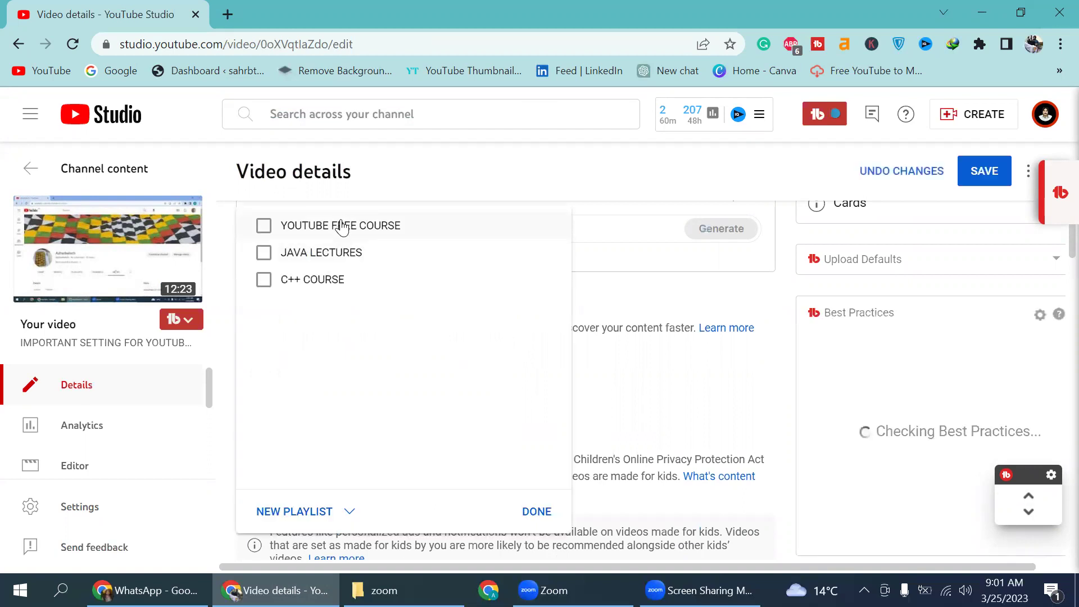
pyautogui.click(349, 233)
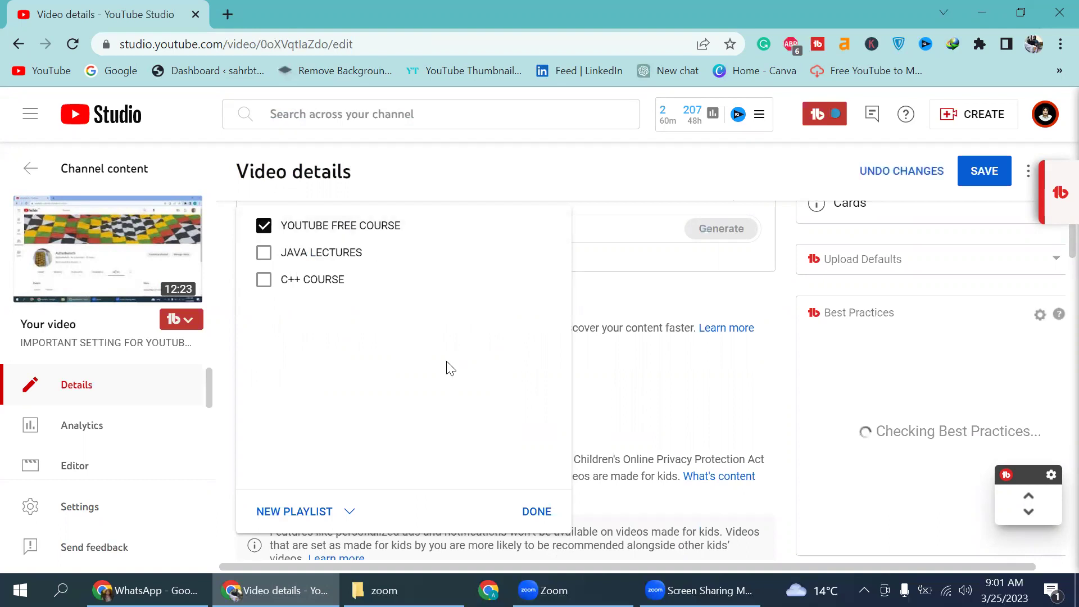
pyautogui.click(536, 512)
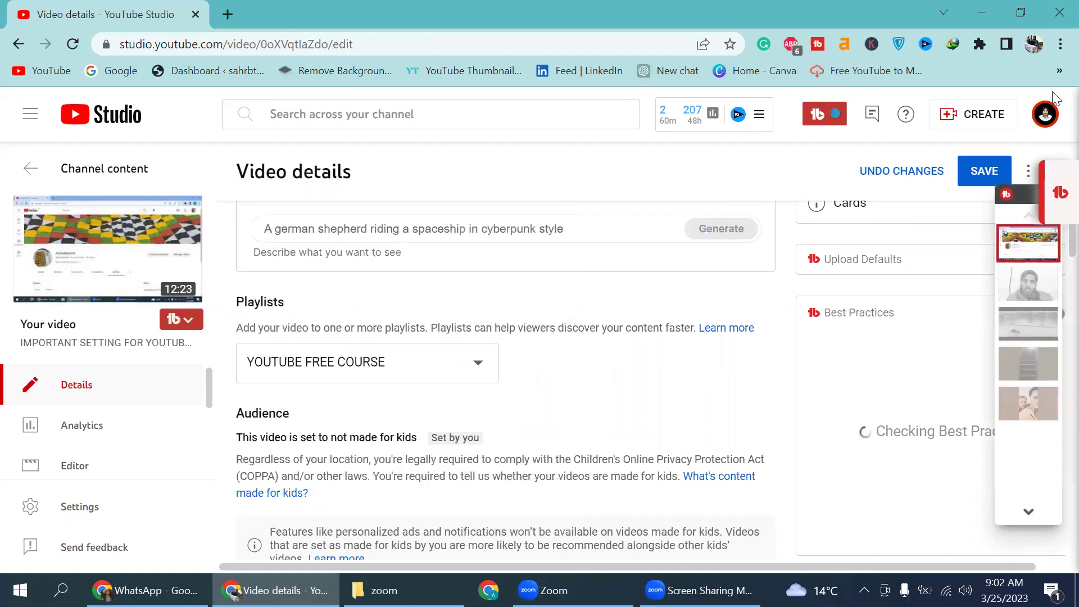
pyautogui.click(971, 188)
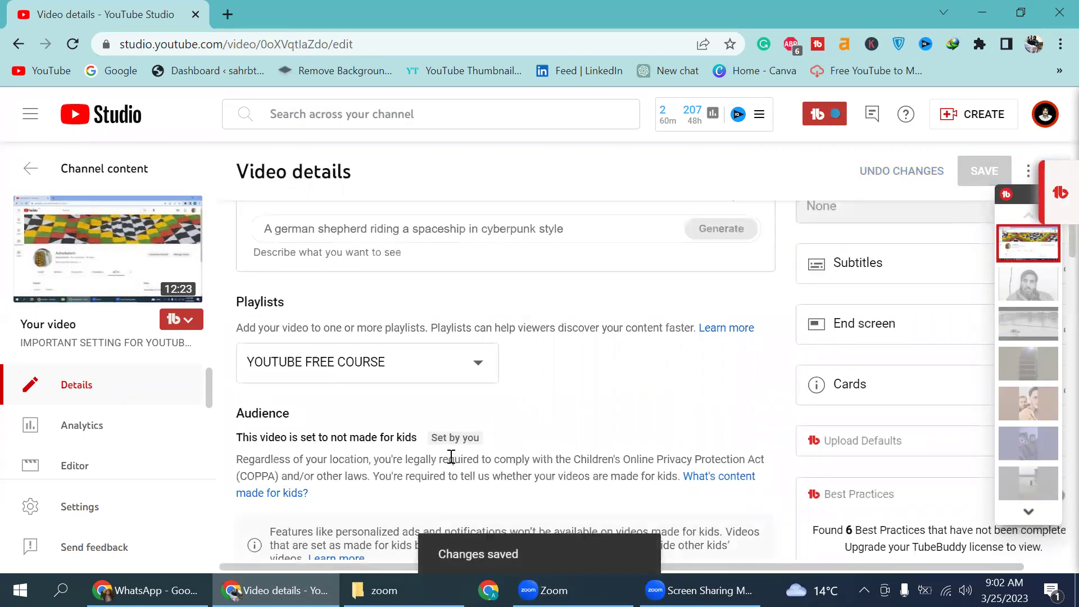
# Step: Add the tags youtube secret settings, youtube channel kaise banaye and youtube channel setting
pyautogui.scroll(-12, 451, 457)
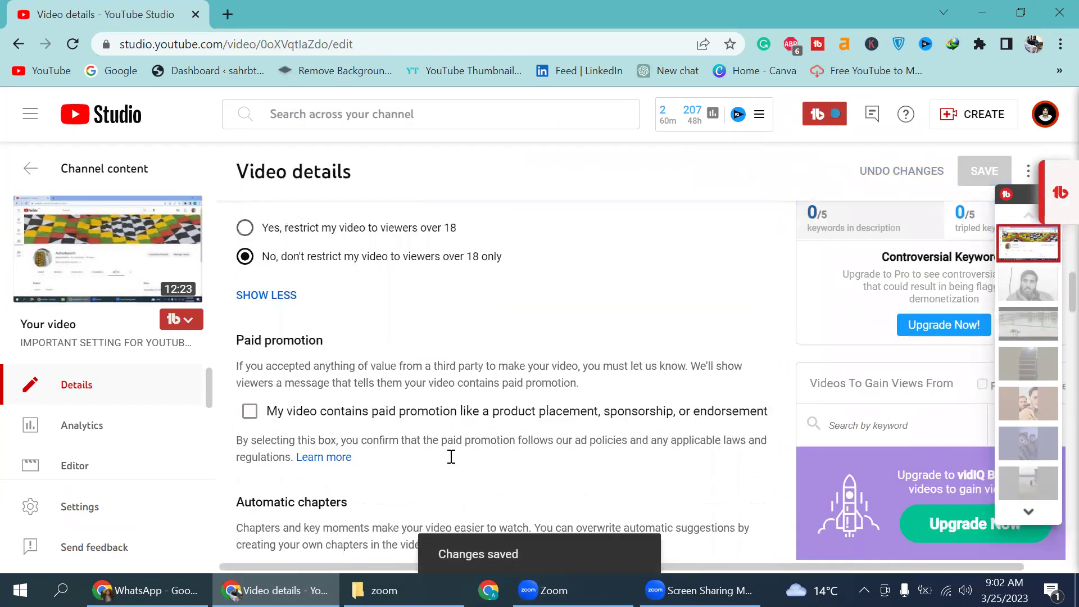
pyautogui.scroll(-2, 451, 457)
pyautogui.scroll(-3, 450, 457)
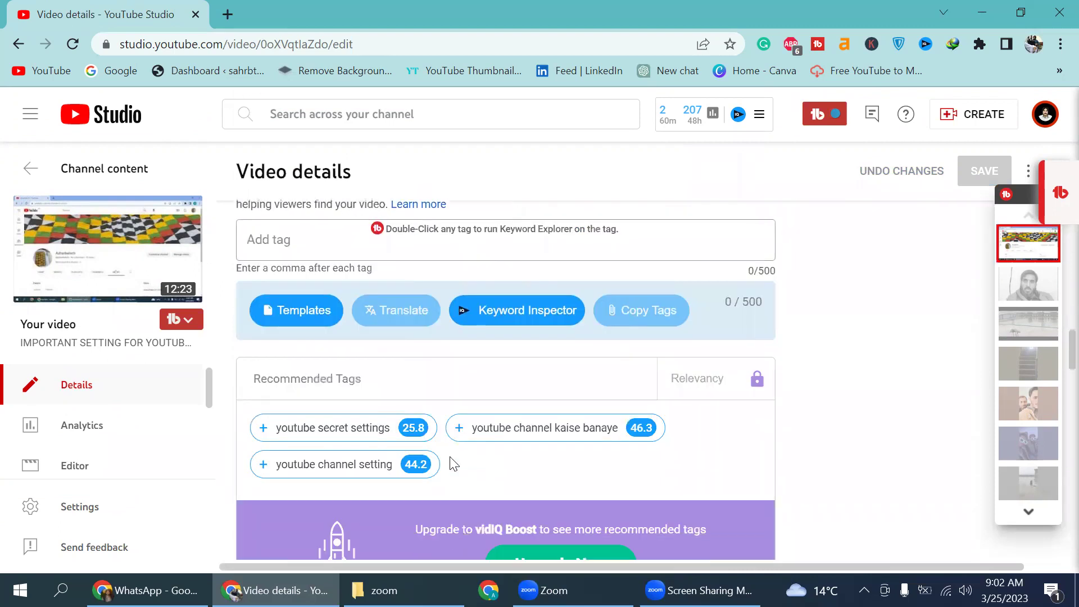
pyautogui.moveTo(321, 427)
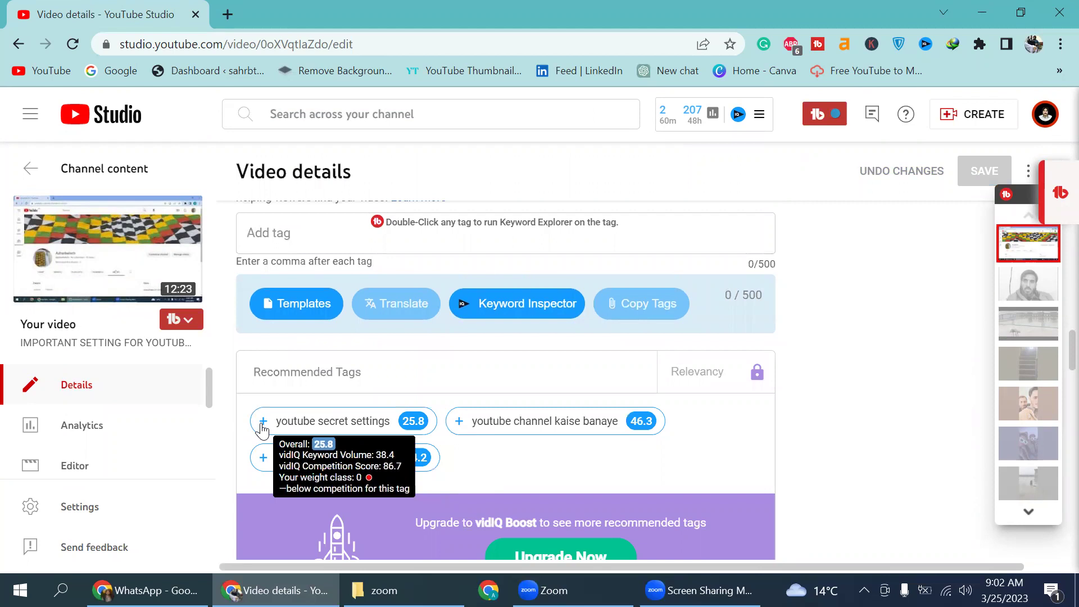
pyautogui.click(262, 427)
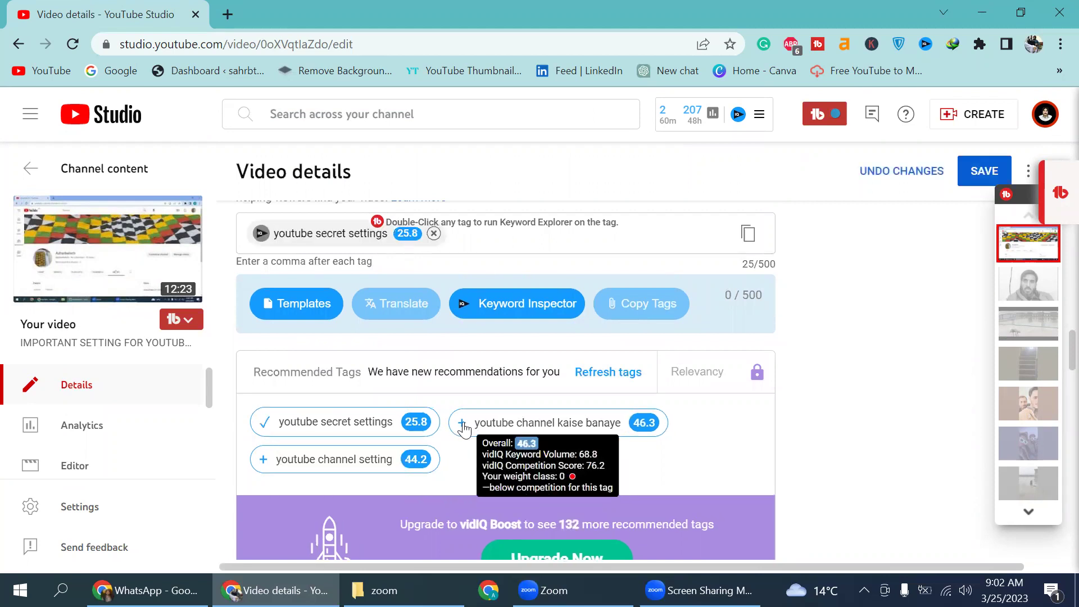
pyautogui.click(462, 425)
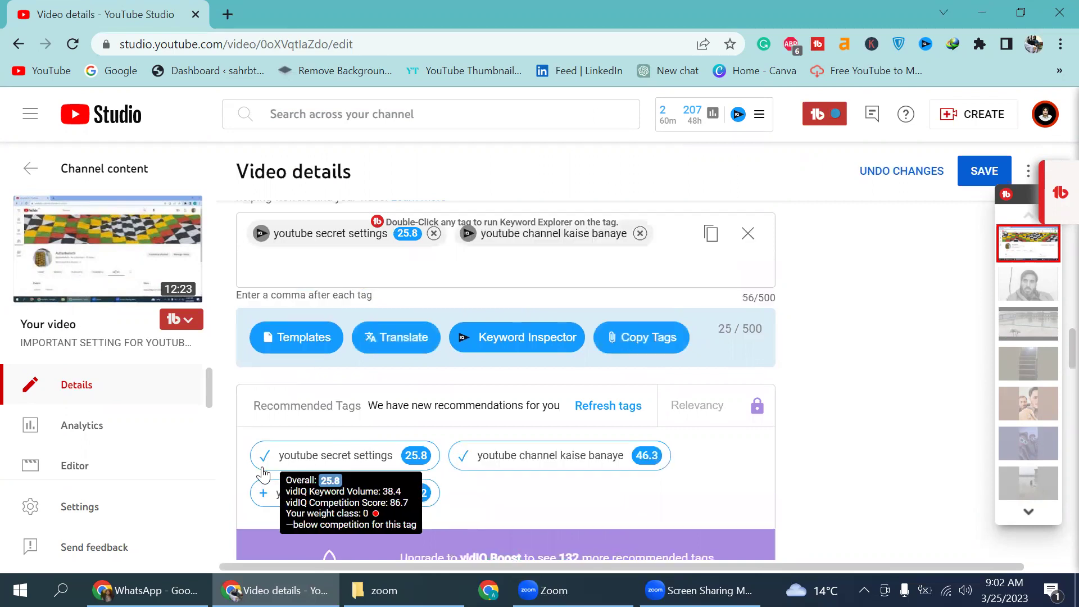
pyautogui.click(262, 499)
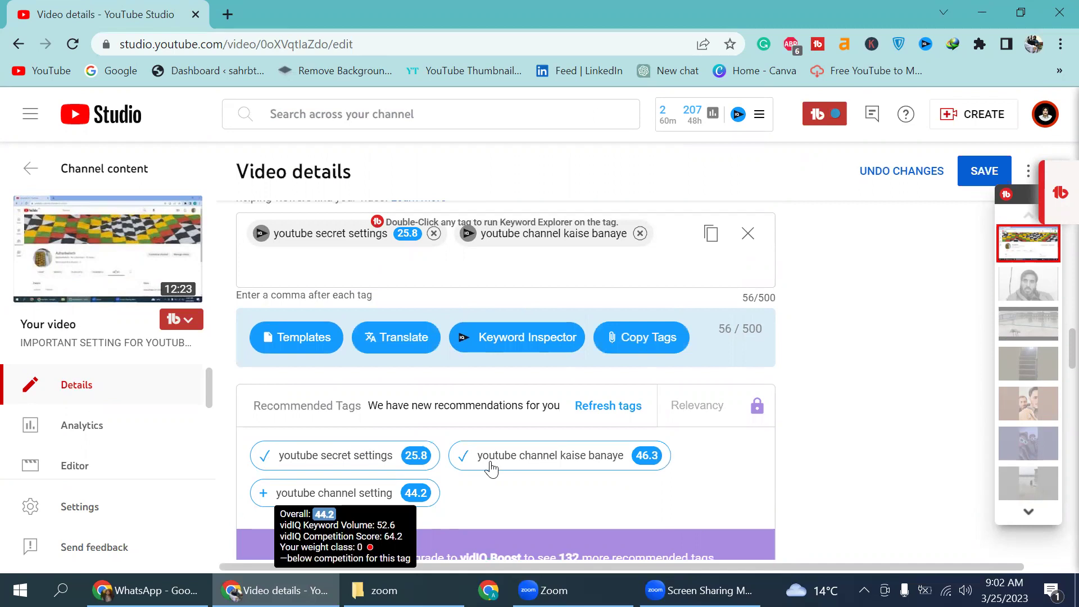
# Step: Refresh recommendations and add youtube hidden feature, youtube settings and youtube app hidden settings
pyautogui.click(614, 415)
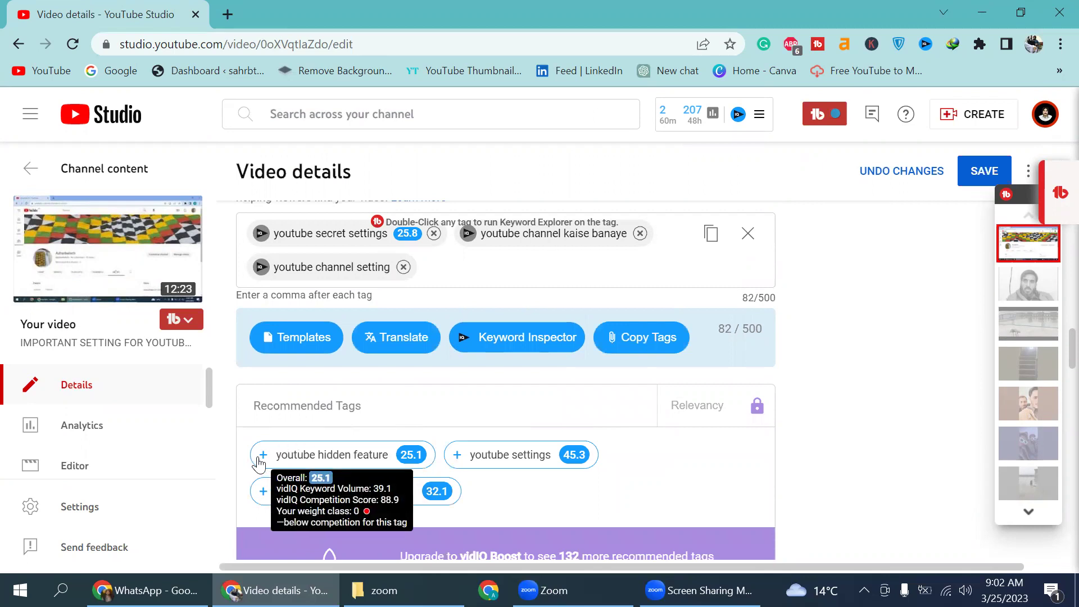
pyautogui.click(262, 455)
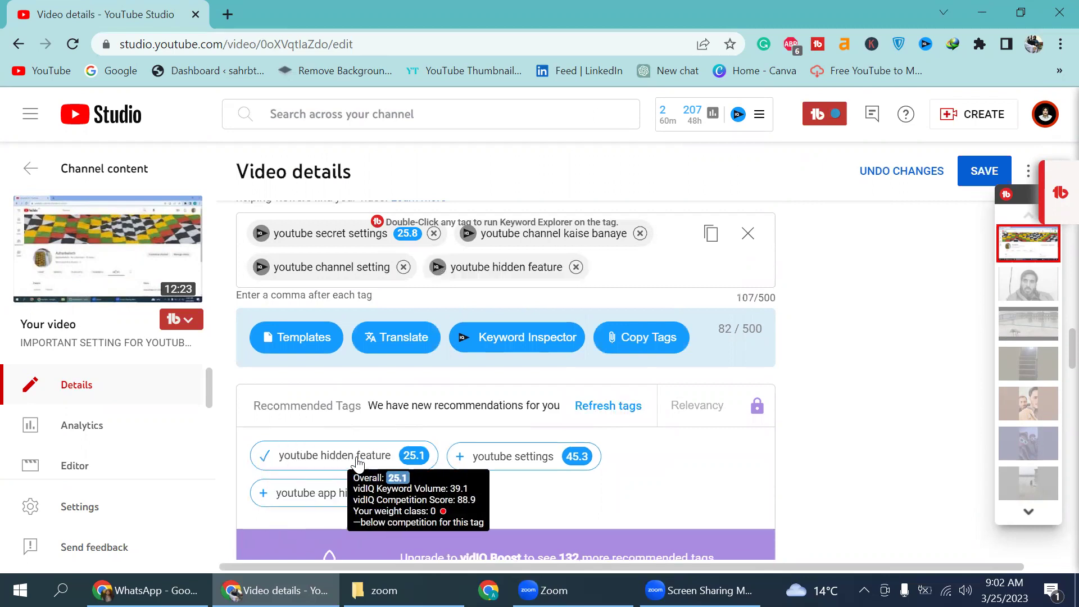
pyautogui.click(460, 456)
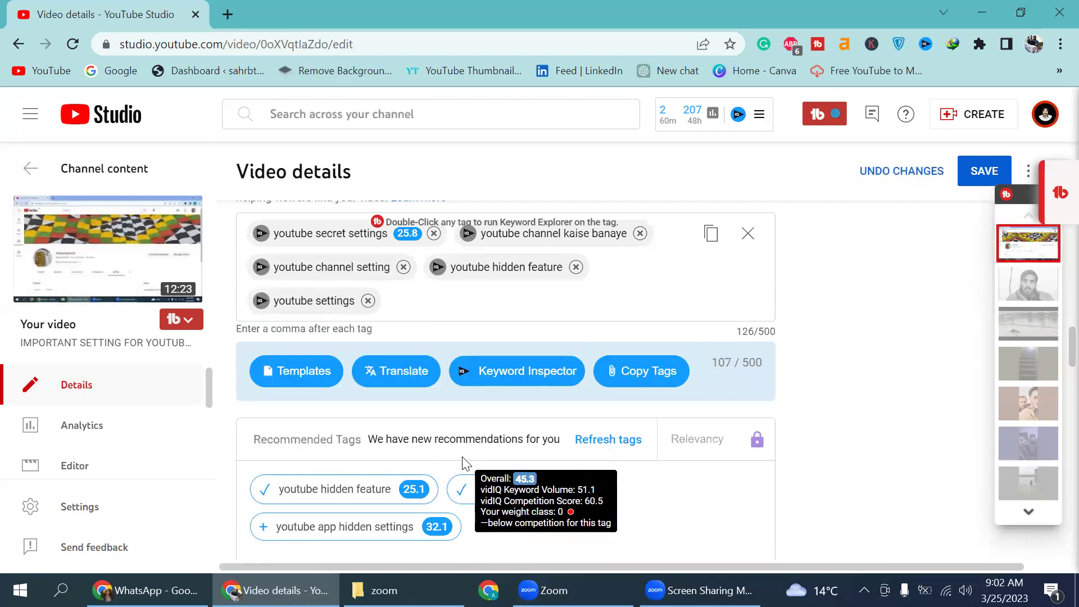
pyautogui.click(273, 528)
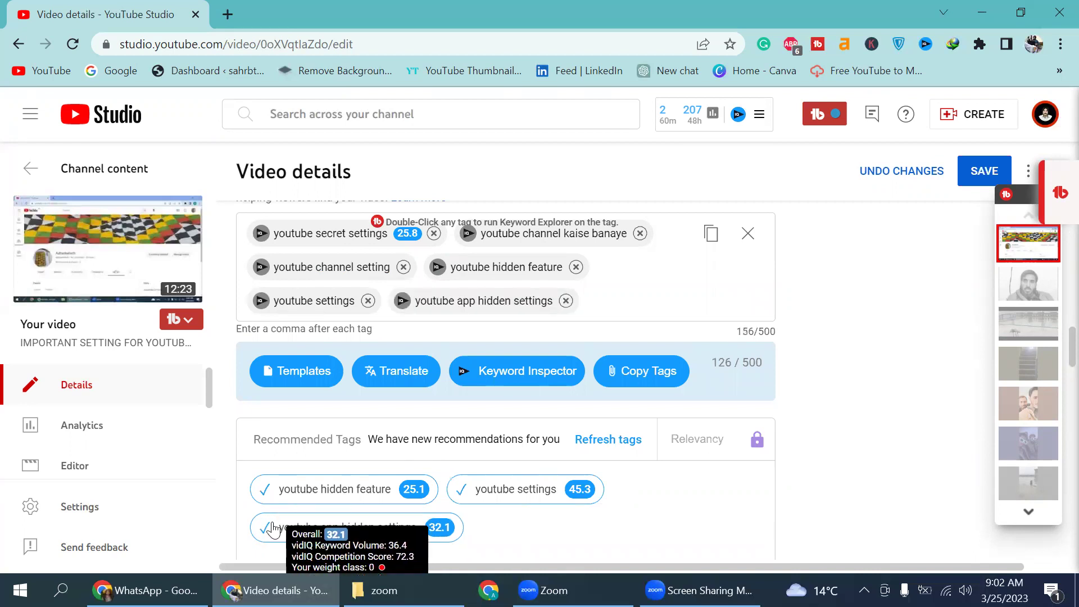
pyautogui.scroll(-6, 488, 420)
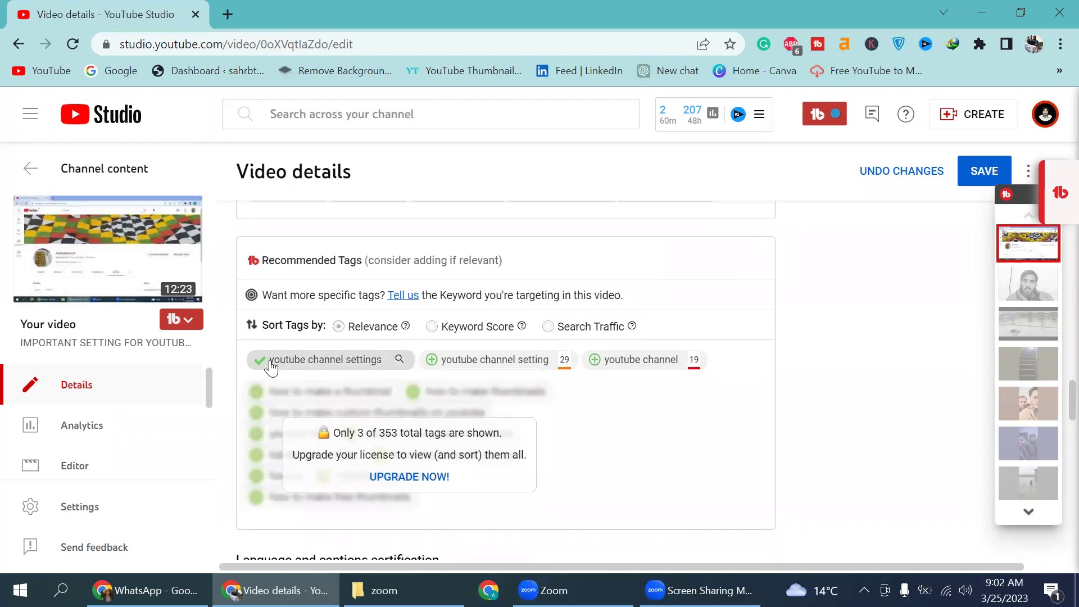
# Step: Add TubeBuddy tags youtube channel settings, youtube channel setting and youtube channel, reaching 201/500 characters
pyautogui.click(432, 360)
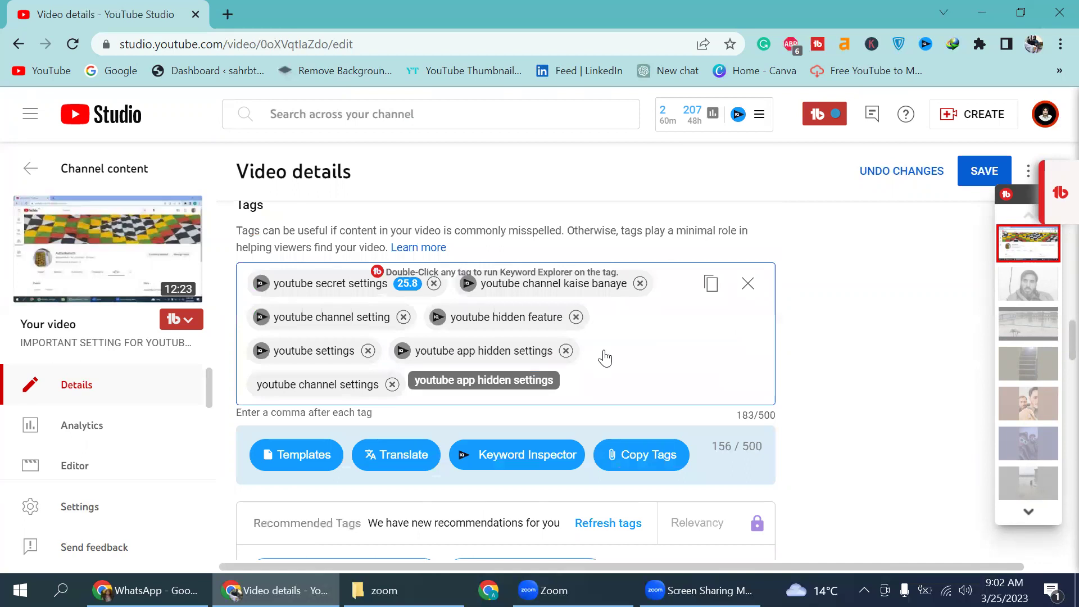
pyautogui.scroll(-5, 605, 357)
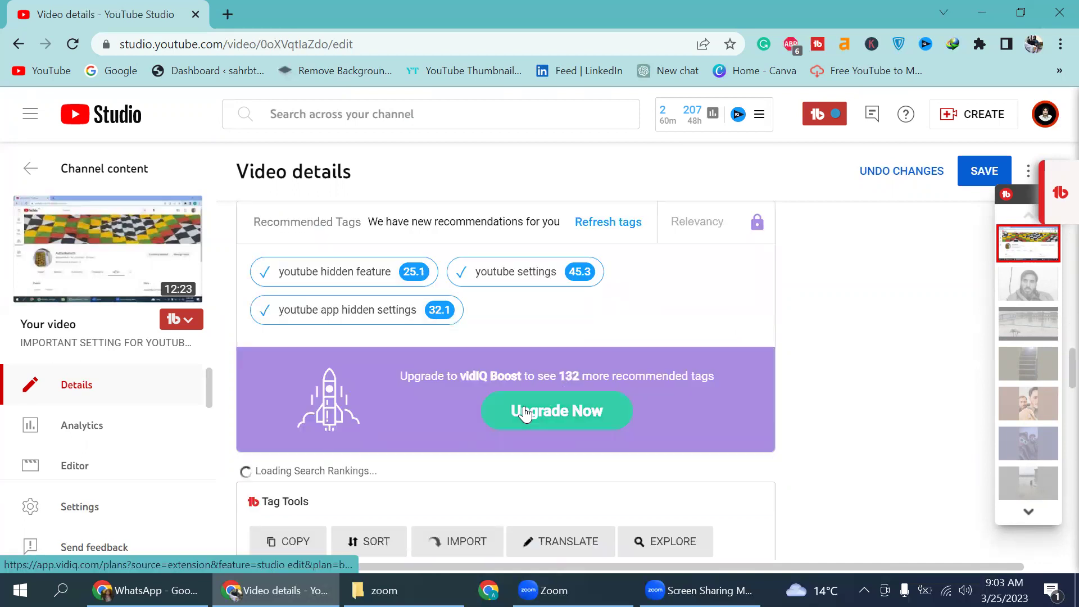
pyautogui.scroll(-6, 525, 414)
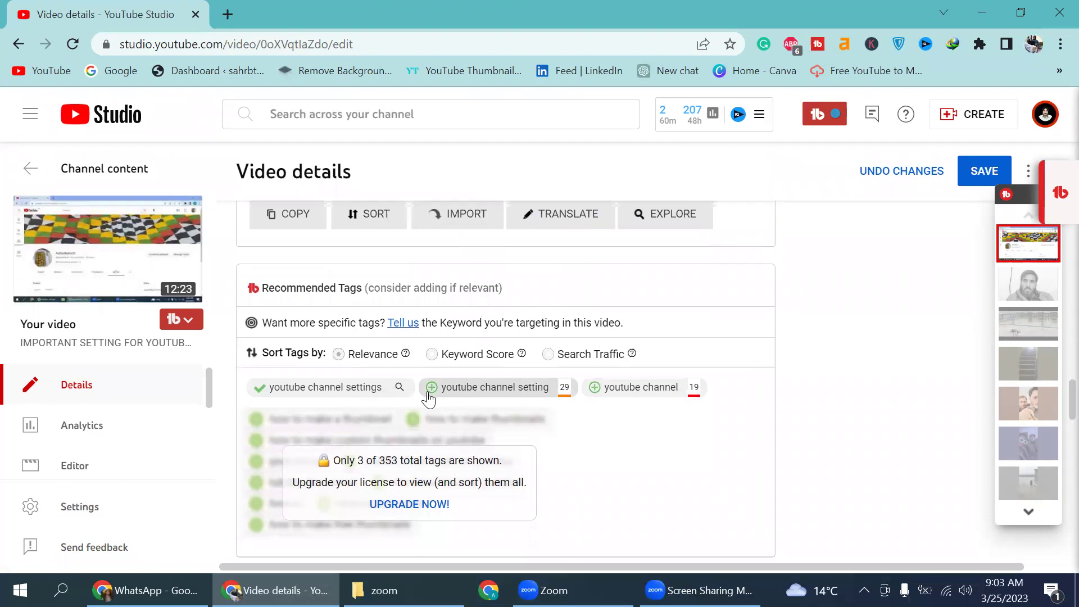
pyautogui.click(429, 393)
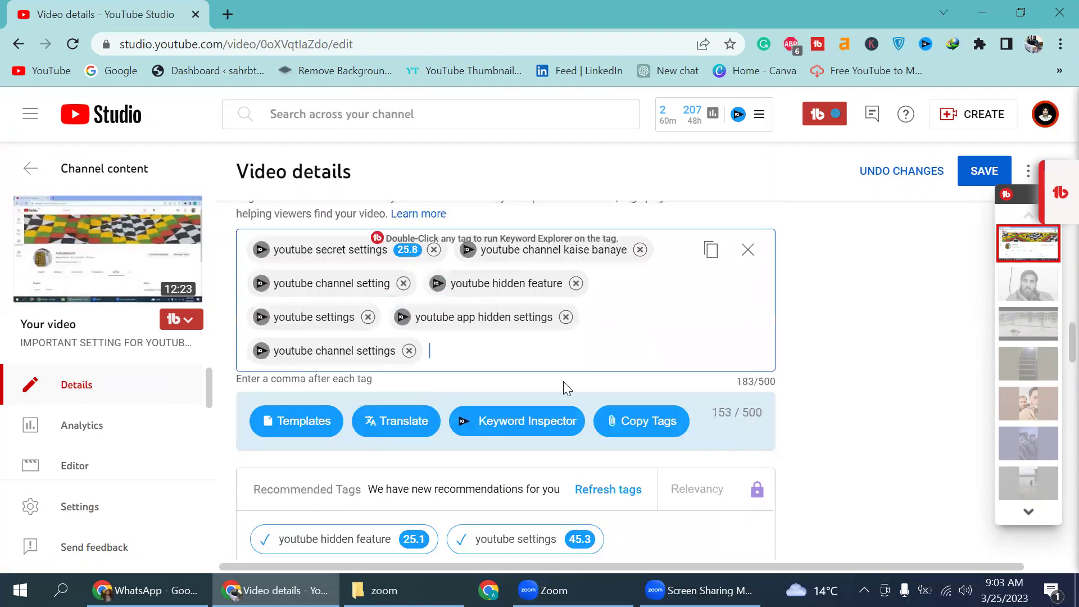
pyautogui.scroll(-2, 576, 382)
pyautogui.scroll(-9, 576, 381)
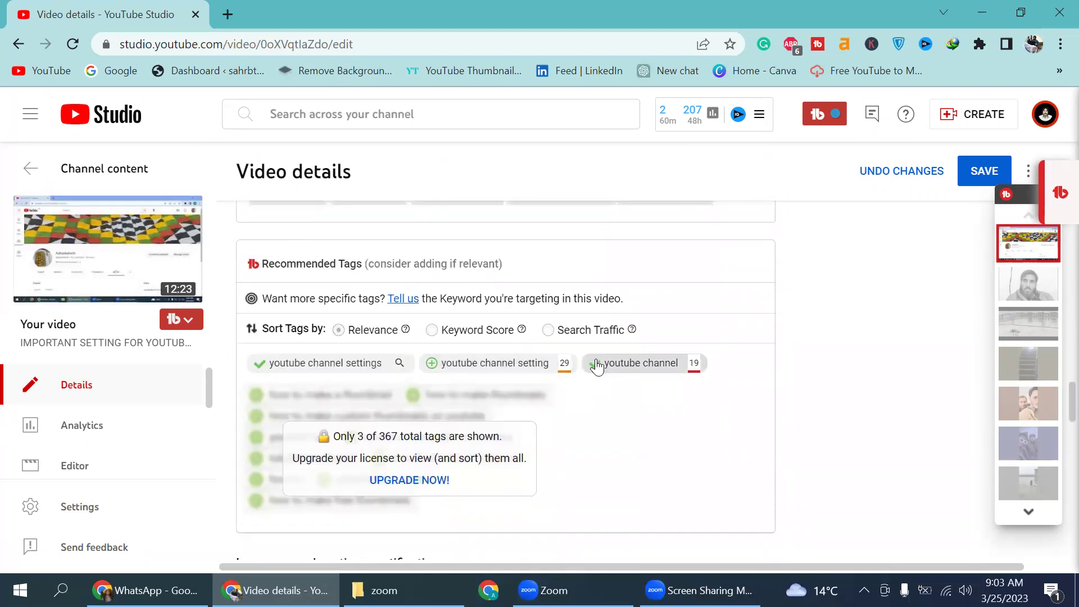
pyautogui.click(440, 368)
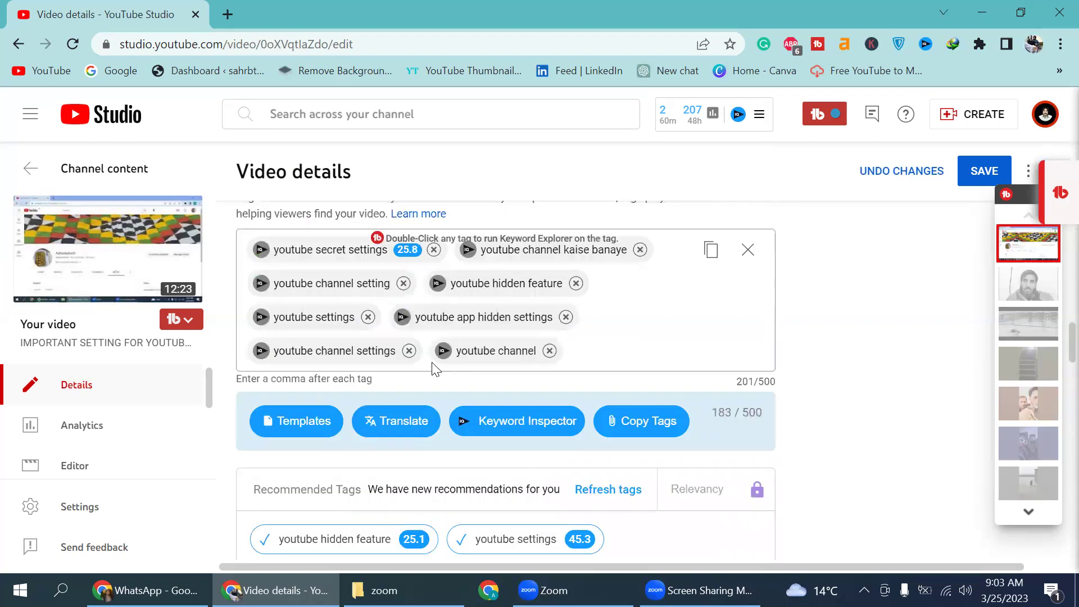
pyautogui.scroll(-10, 601, 379)
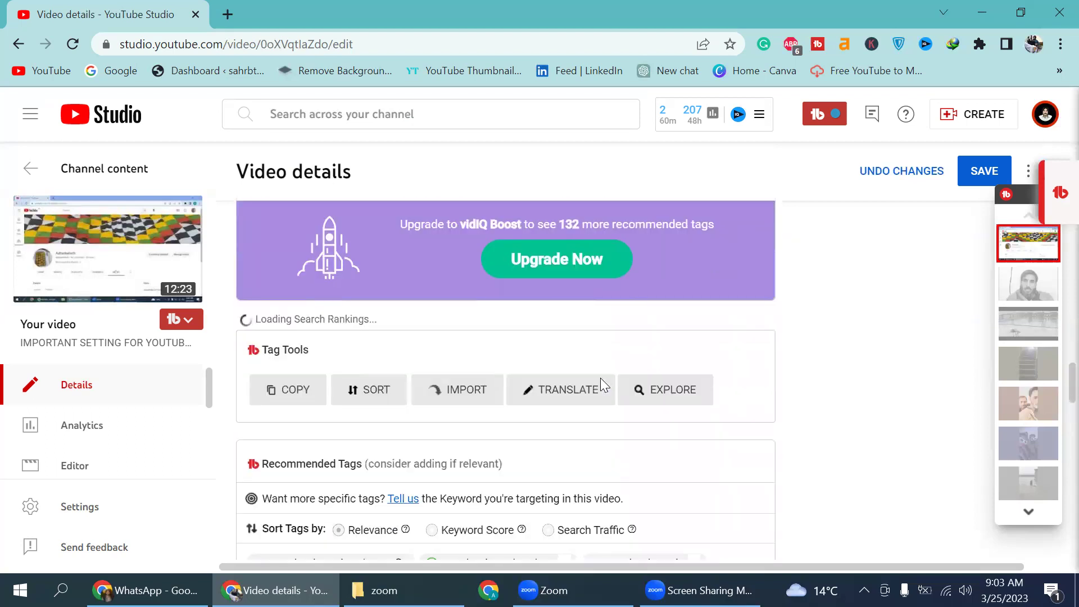